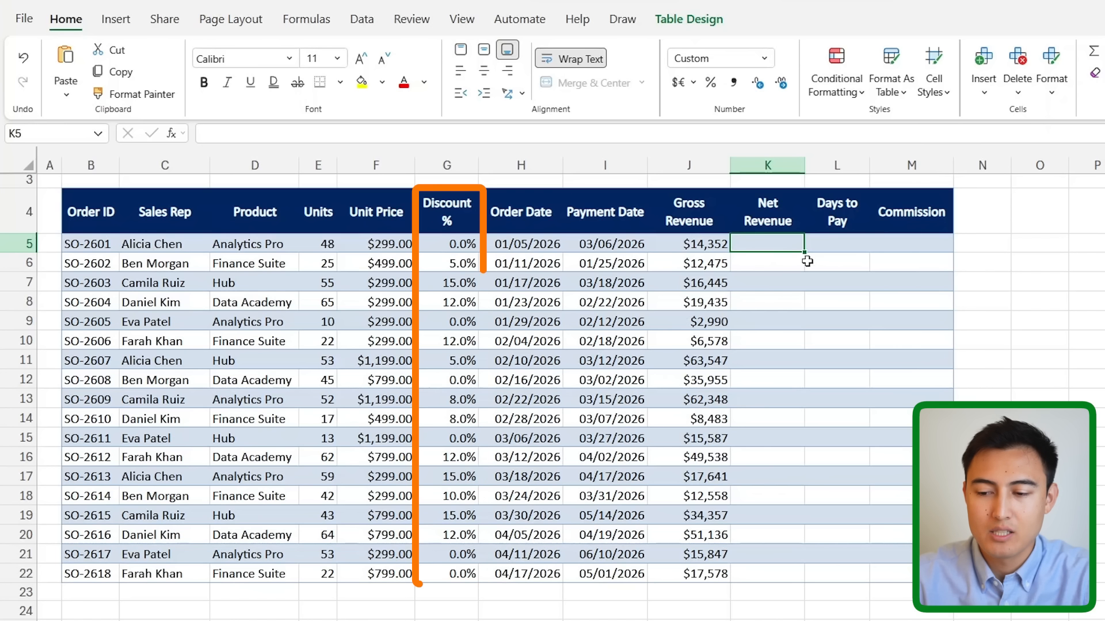
Fill the Net Revenue column, starting in K5, with the suggested formula =J5-(J5*G5).
{"action": "type", "text": "="}
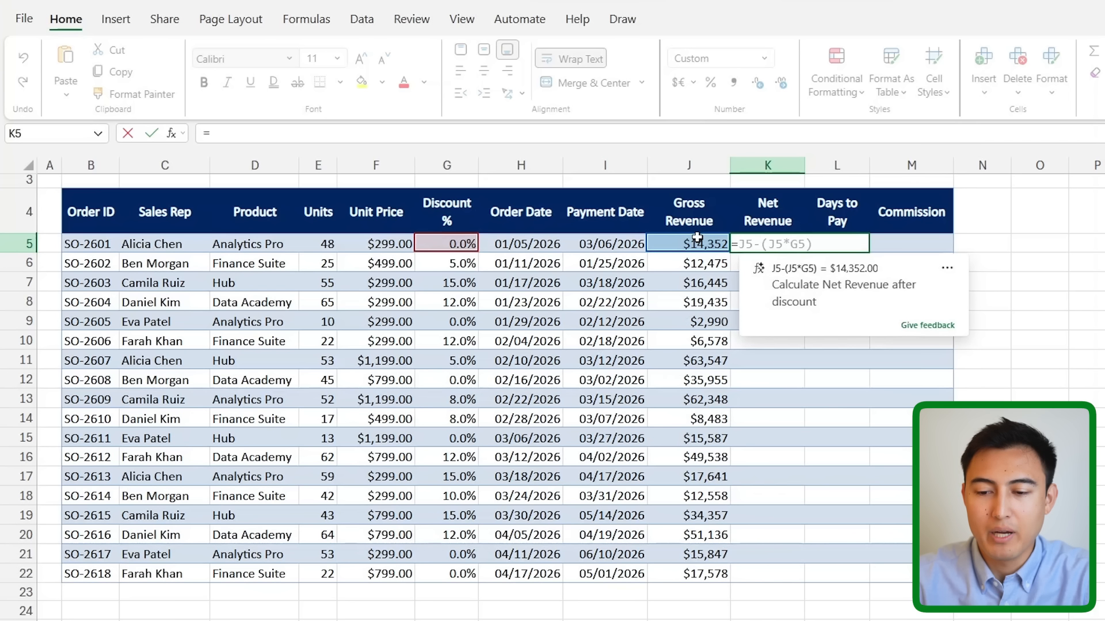
{"action": "key", "text": "Tab"}
{"action": "key", "text": "Return"}
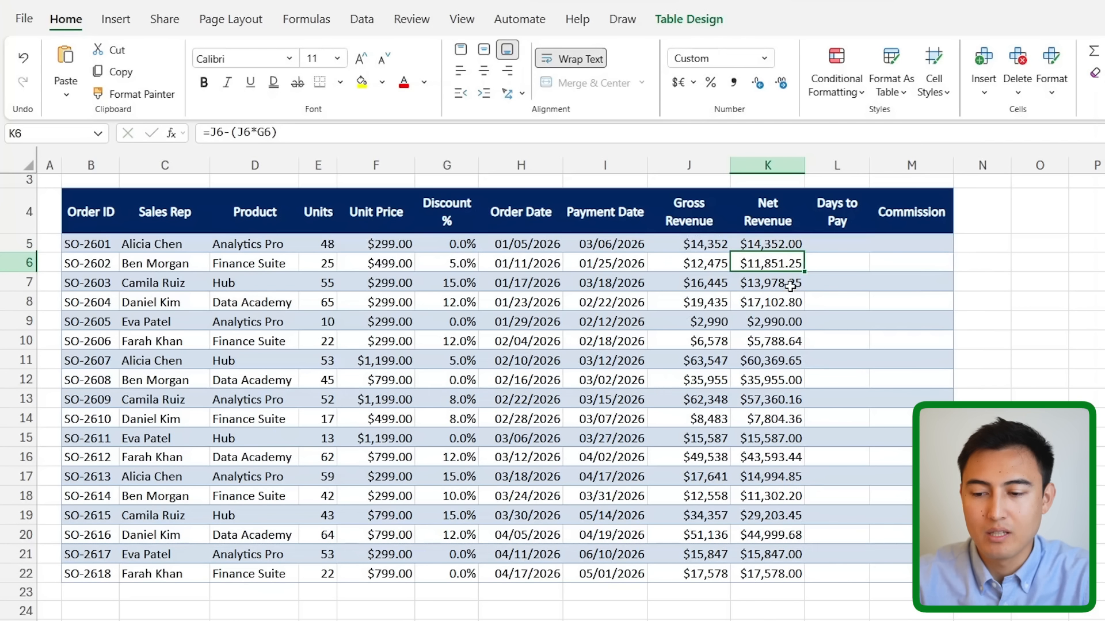
Inspect the formulas filled down the Net Revenue column and try the value 25 in row 8.
{"action": "key", "text": "Up"}
{"action": "key", "text": "Down"}
{"action": "key", "text": "Down"}
{"action": "key", "text": "Down"}
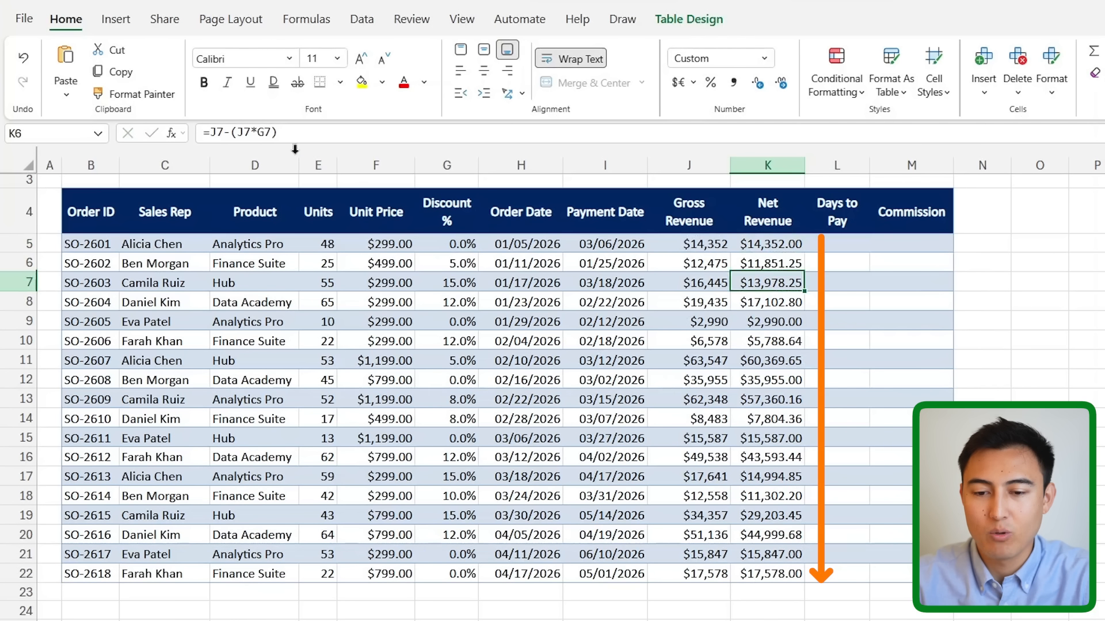
{"action": "left_click", "coordinate": [314, 127]}
{"action": "key", "text": "Escape"}
{"action": "key", "text": "Left"}
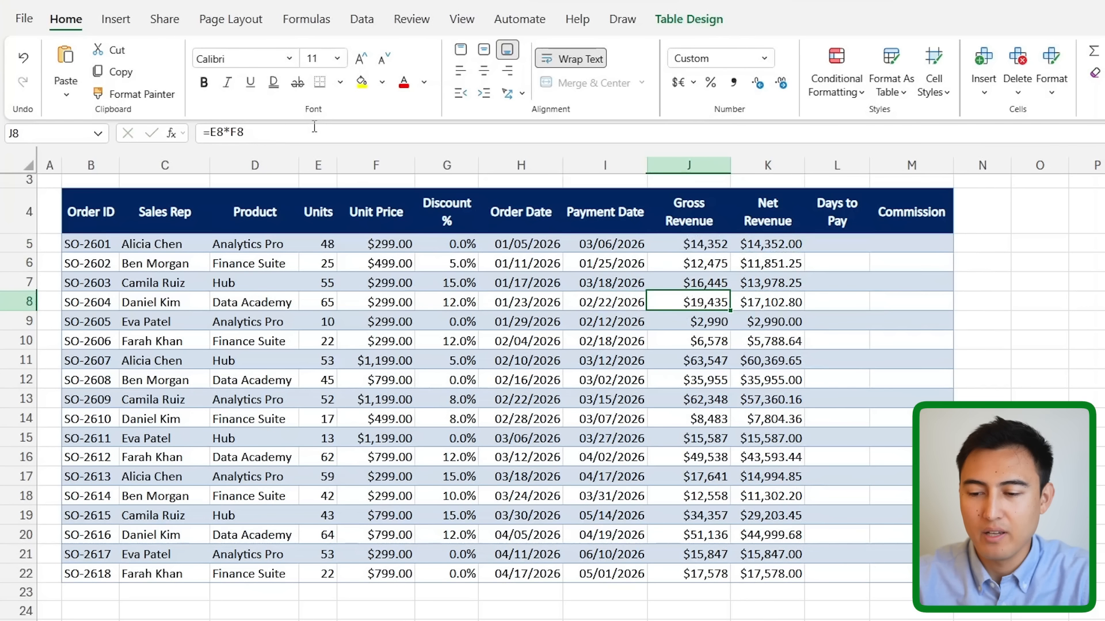
{"action": "type", "text": "25"}
{"action": "key", "text": "Return"}
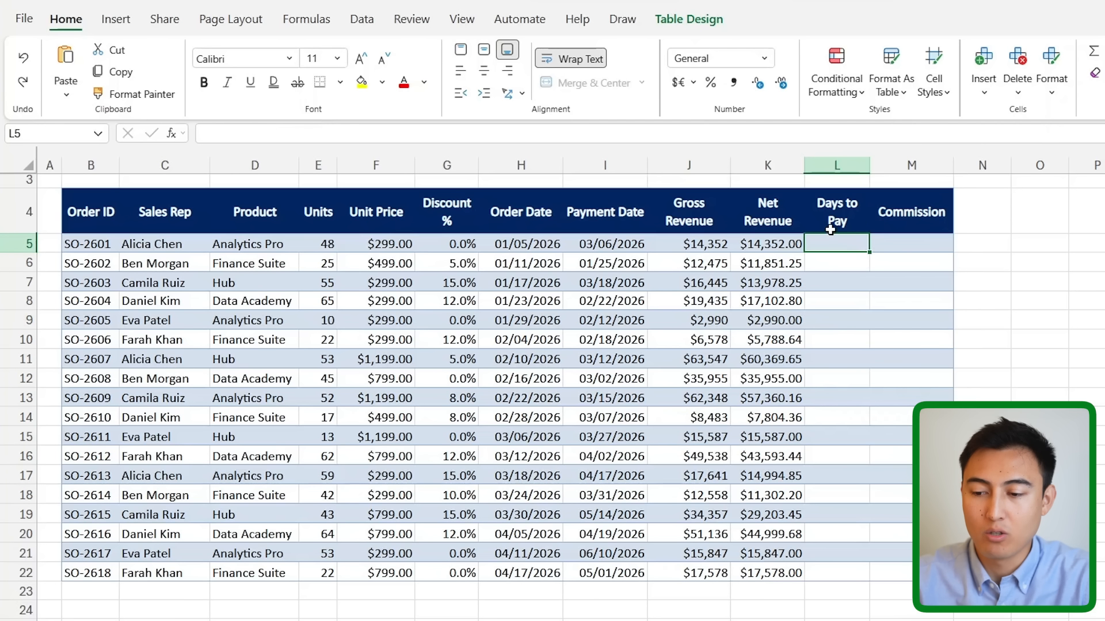
Fill the Days to Pay column, starting in L5, with the suggested formula =I5-H5.
{"action": "left_click", "coordinate": [613, 255]}
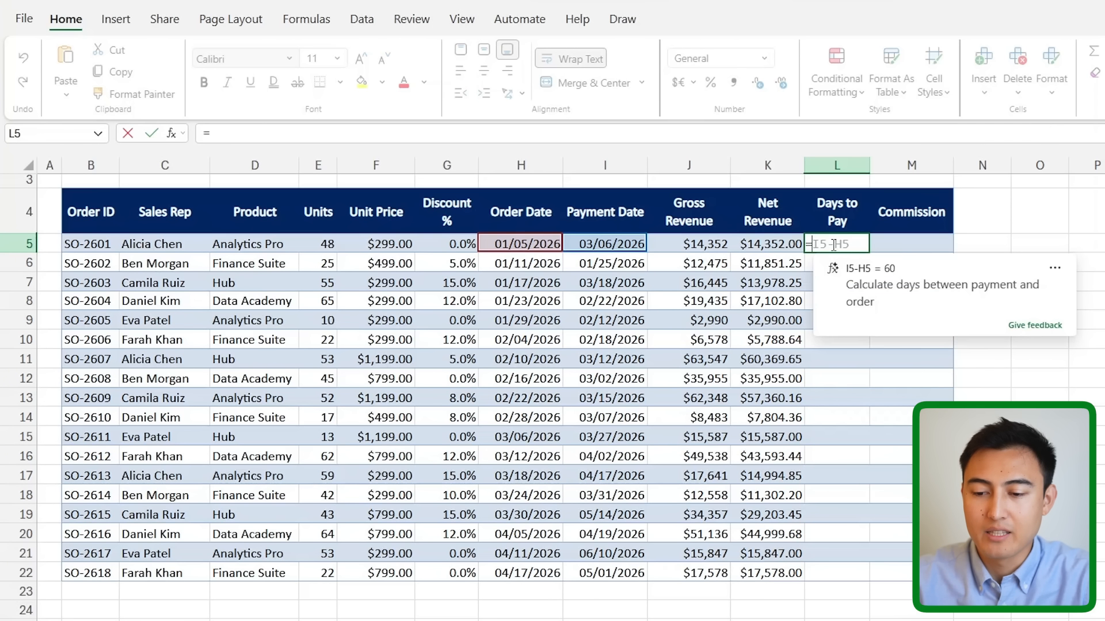
{"action": "key", "text": "Tab"}
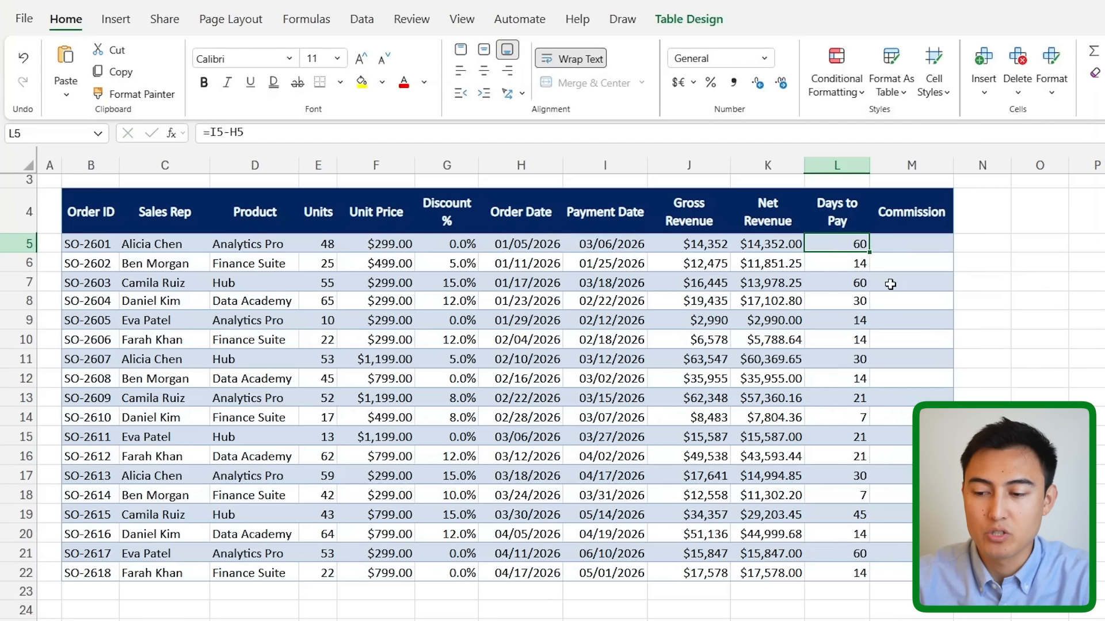
Fill the Commission column from M5 with the suggested IF formula giving 4% of Net Revenue above 10000, otherwise 2%, per the rule in B2.
{"action": "scroll", "coordinate": [890, 284], "scroll_direction": "up", "scroll_amount": 1}
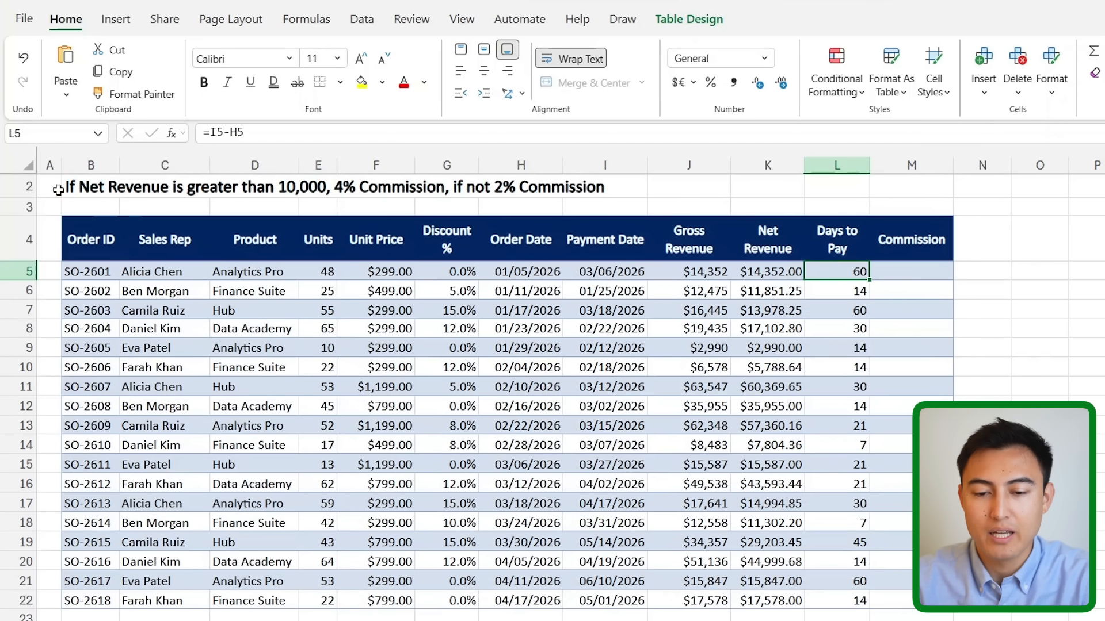
{"action": "left_click", "coordinate": [59, 190]}
{"action": "left_click", "coordinate": [96, 186]}
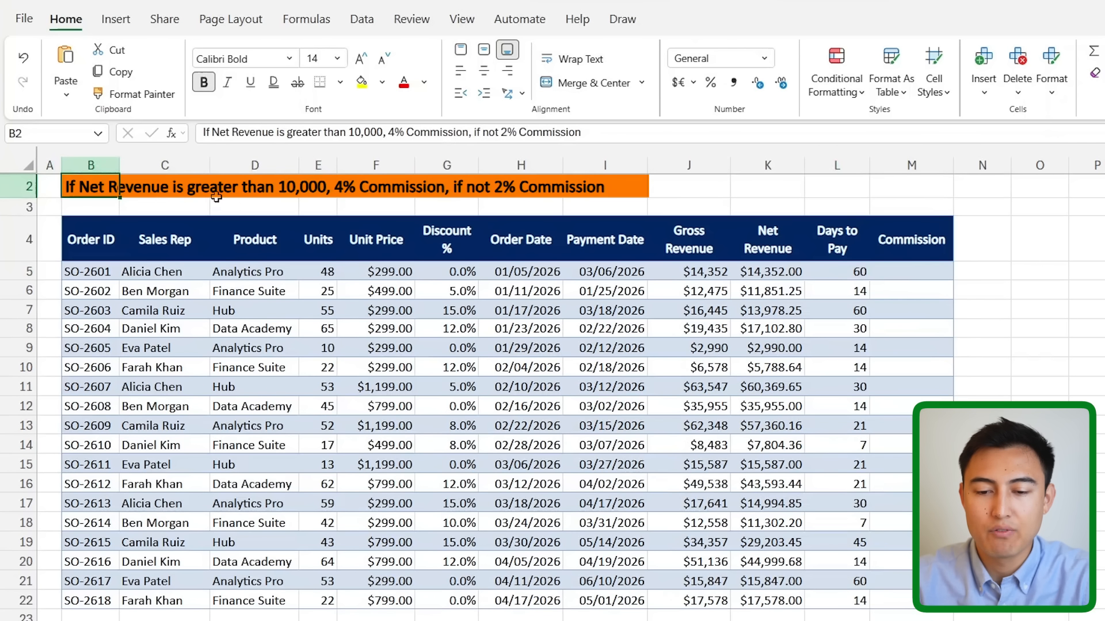
{"action": "left_click_drag", "start_coordinate": [768, 268], "coordinate": [768, 543]}
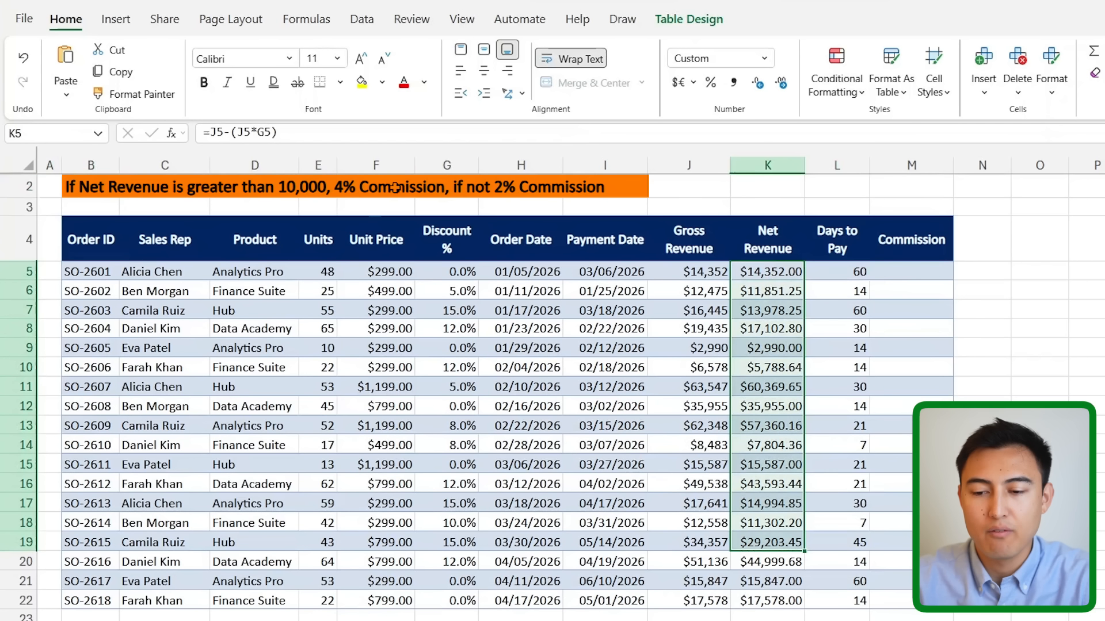
{"action": "left_click", "coordinate": [921, 271]}
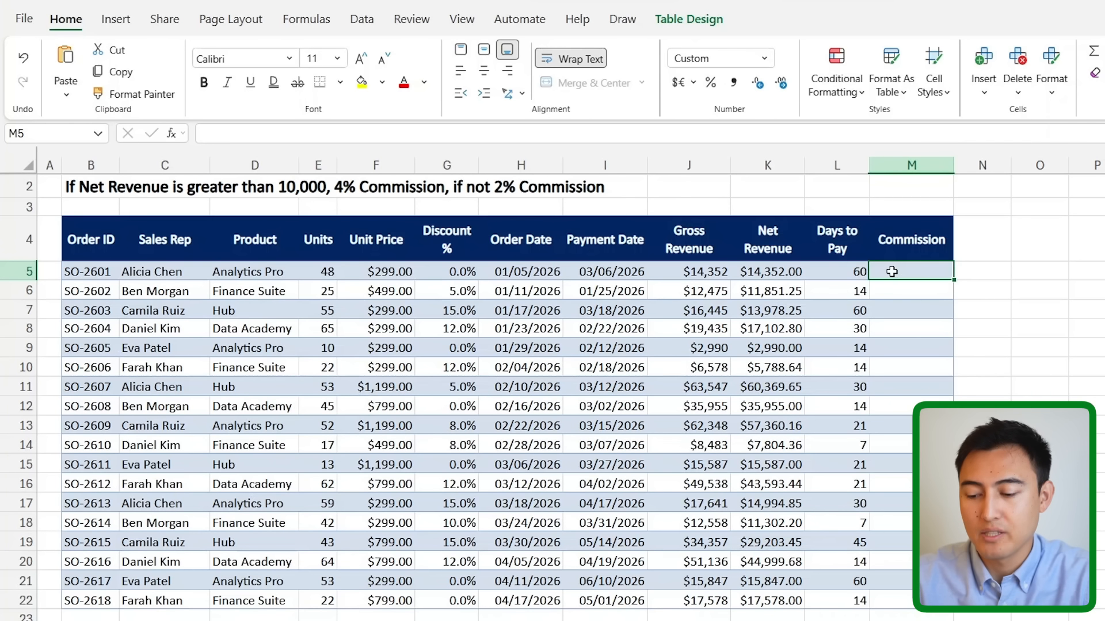
{"action": "type", "text": "="}
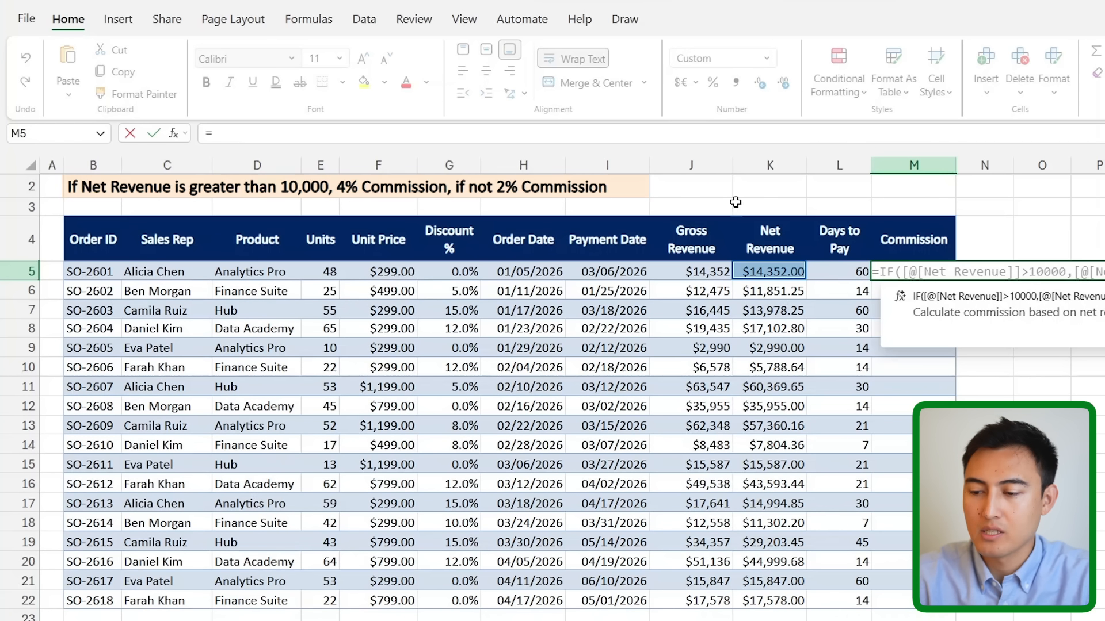
{"action": "key", "text": "Tab"}
{"action": "key", "text": "Return"}
Inspect the 0.04 and 0.02 branches of the IF formula in Commission cell M5.
{"action": "left_click", "coordinate": [884, 271]}
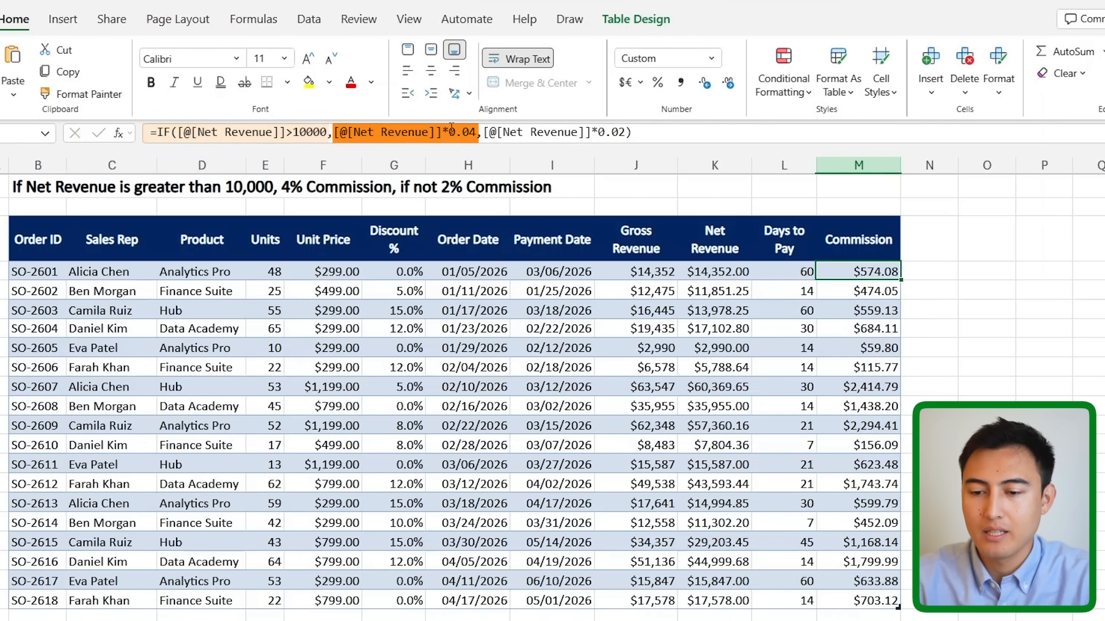
{"action": "left_click", "coordinate": [598, 131]}
{"action": "left_click", "coordinate": [599, 131]}
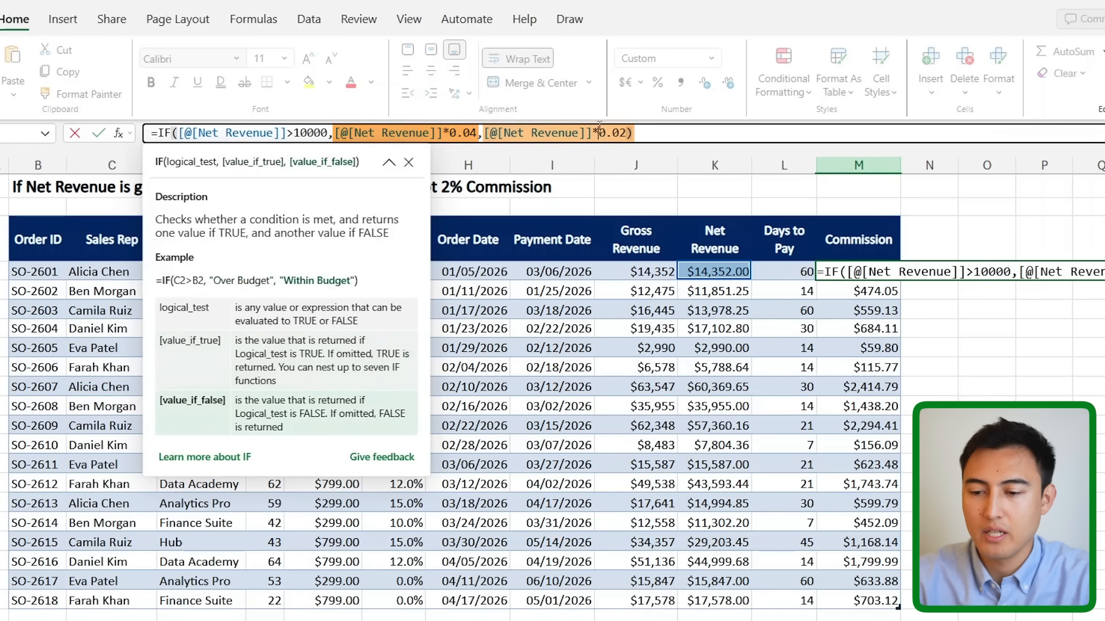
{"action": "left_click", "coordinate": [659, 135]}
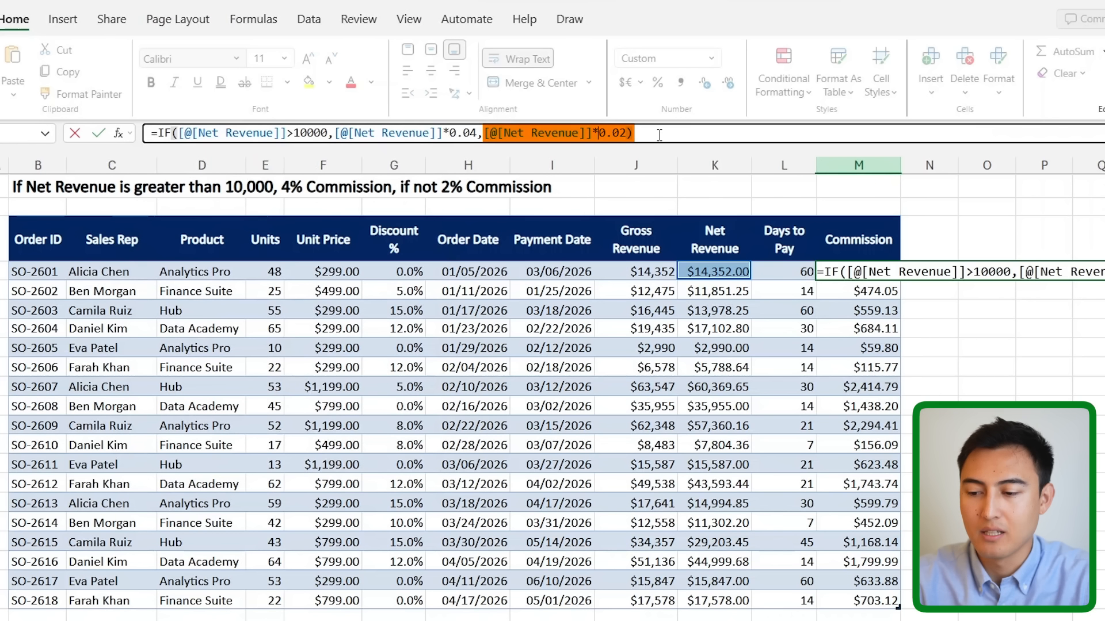
{"action": "key", "text": "Return"}
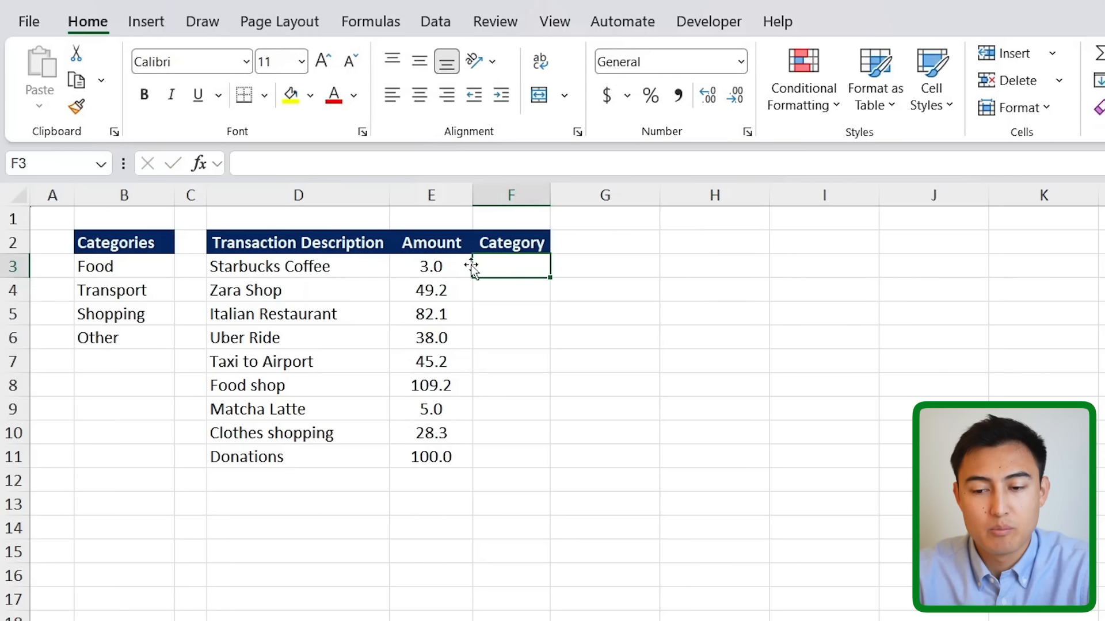
Compare the transaction descriptions in D3:D11 with the entries in the Categories list.
{"action": "mouse_move", "coordinate": [311, 268]}
{"action": "left_mouse_down"}
{"action": "mouse_move", "coordinate": [299, 291]}
{"action": "mouse_move", "coordinate": [305, 456]}
{"action": "left_mouse_up"}
{"action": "left_click", "coordinate": [231, 263]}
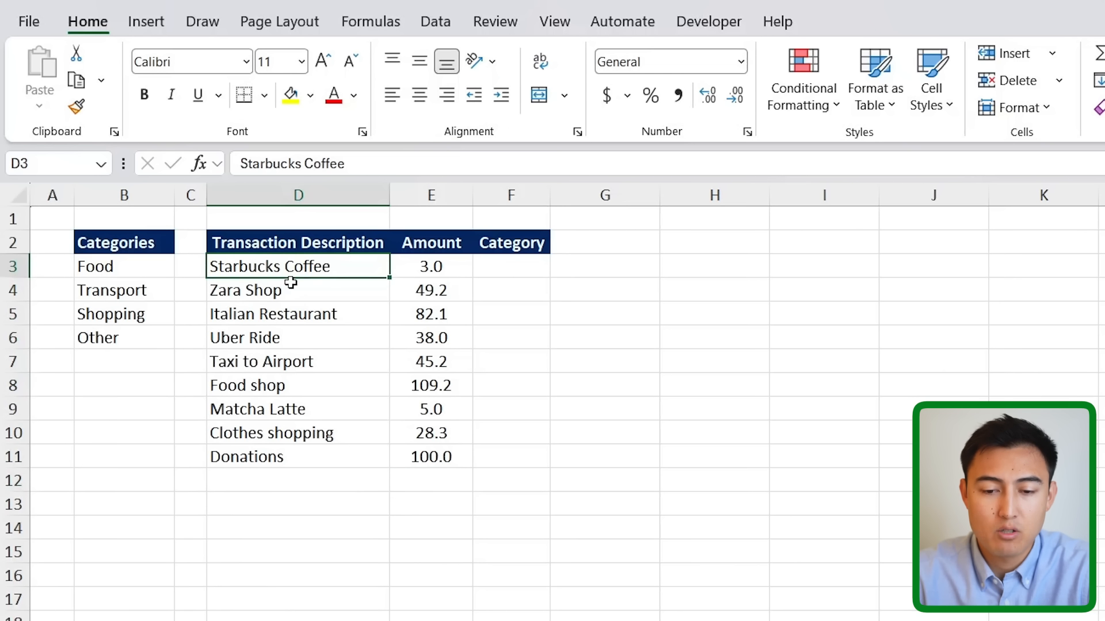
{"action": "left_click", "coordinate": [134, 268]}
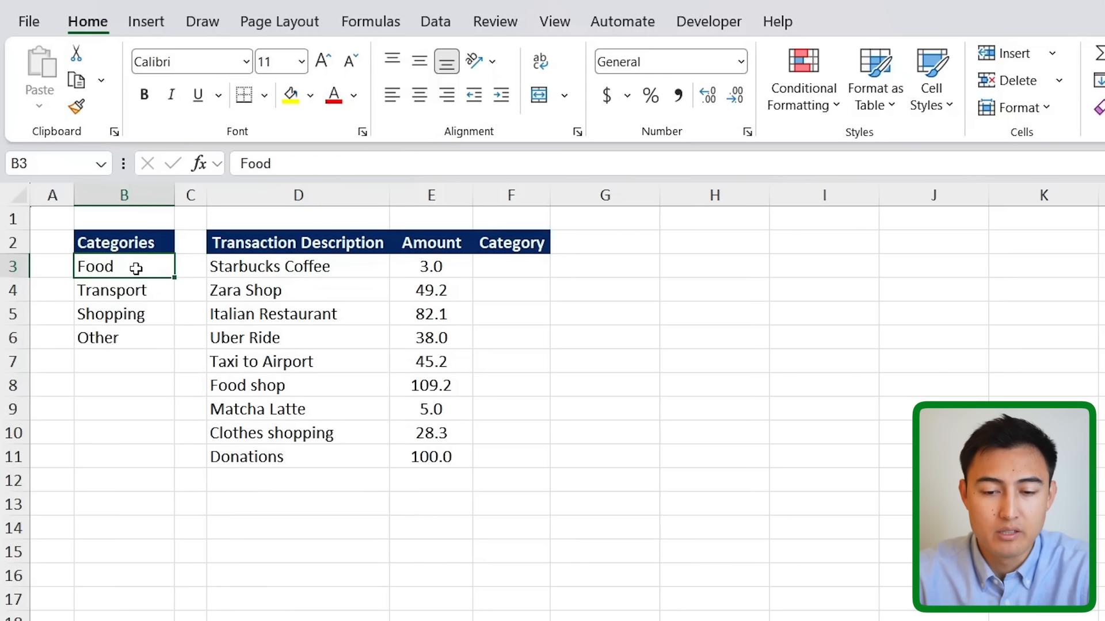
{"action": "left_click", "coordinate": [233, 341]}
{"action": "left_click", "coordinate": [110, 291]}
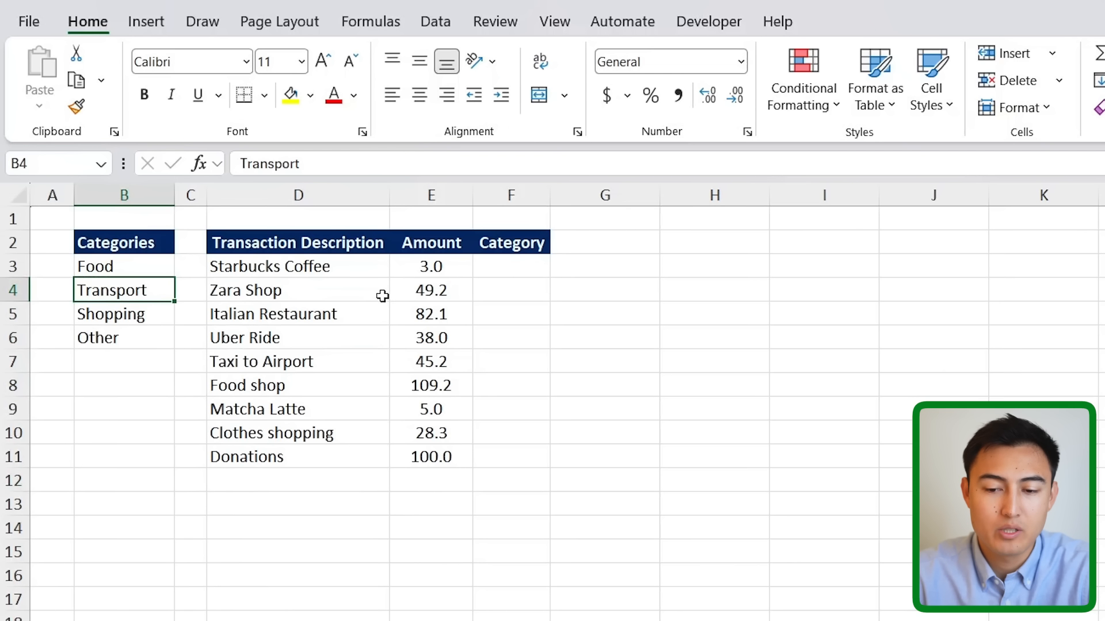
{"action": "left_click", "coordinate": [503, 273]}
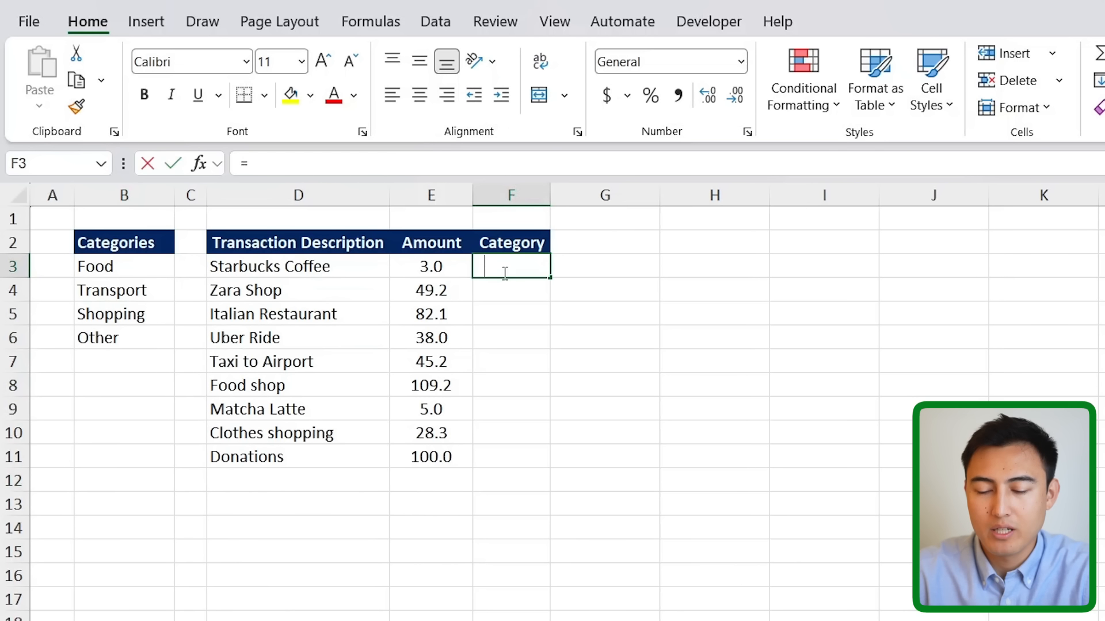
{"action": "type", "text": "=xl"}
{"action": "key", "text": "Escape"}
{"action": "key", "text": "Escape"}
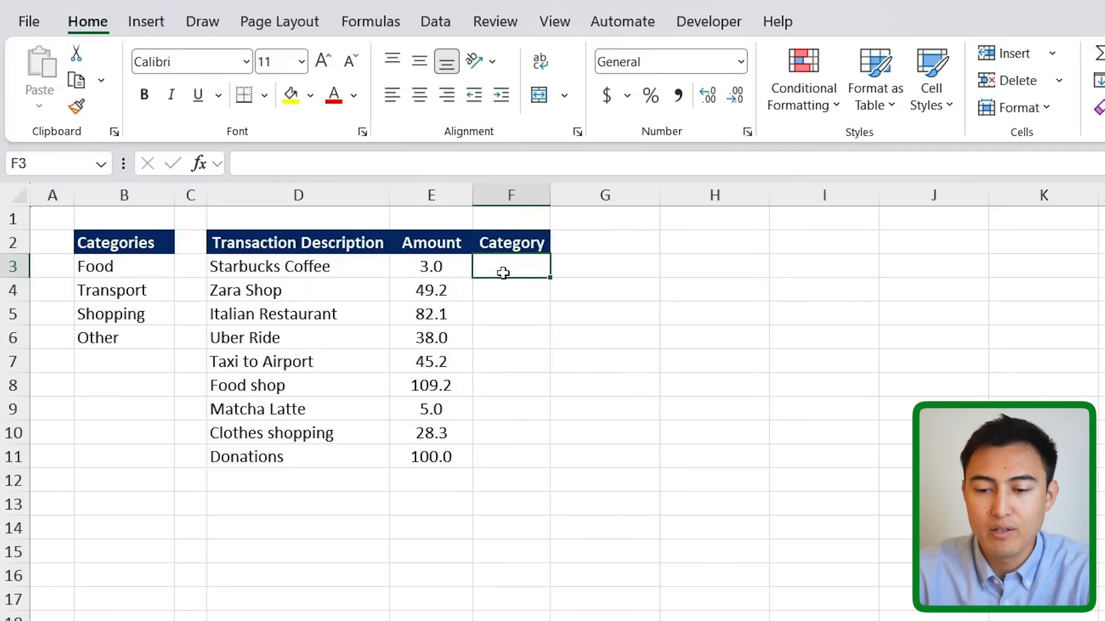
Enter =COPILOT("based on these categories",B3:B6,"categorize these transactions",D3:D11) in Category cell F3.
{"action": "left_click", "coordinate": [267, 267]}
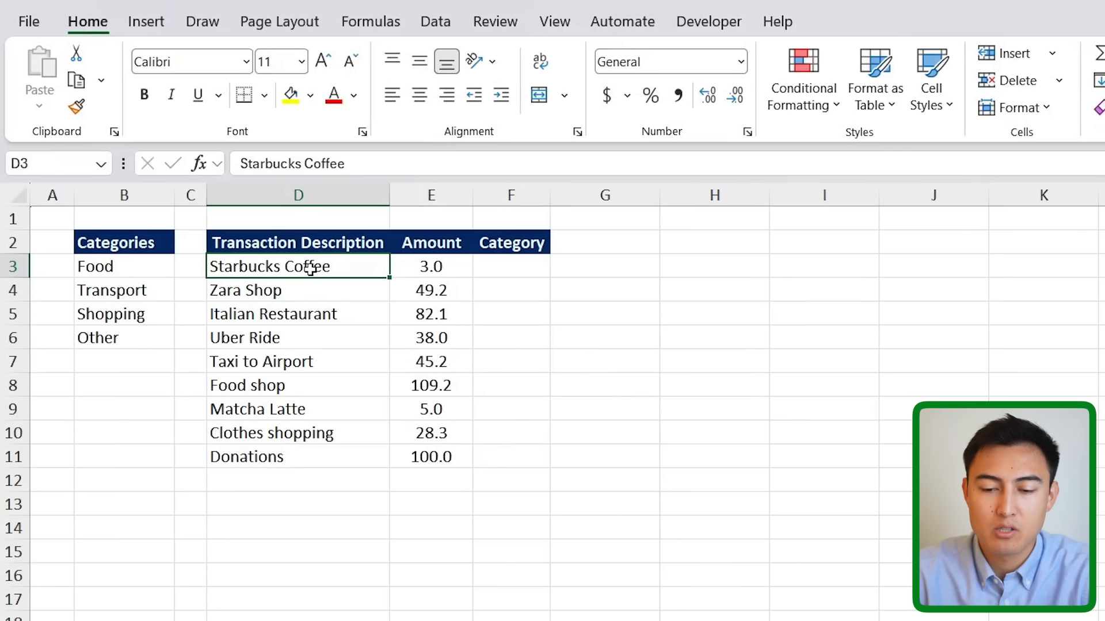
{"action": "left_click", "coordinate": [114, 267]}
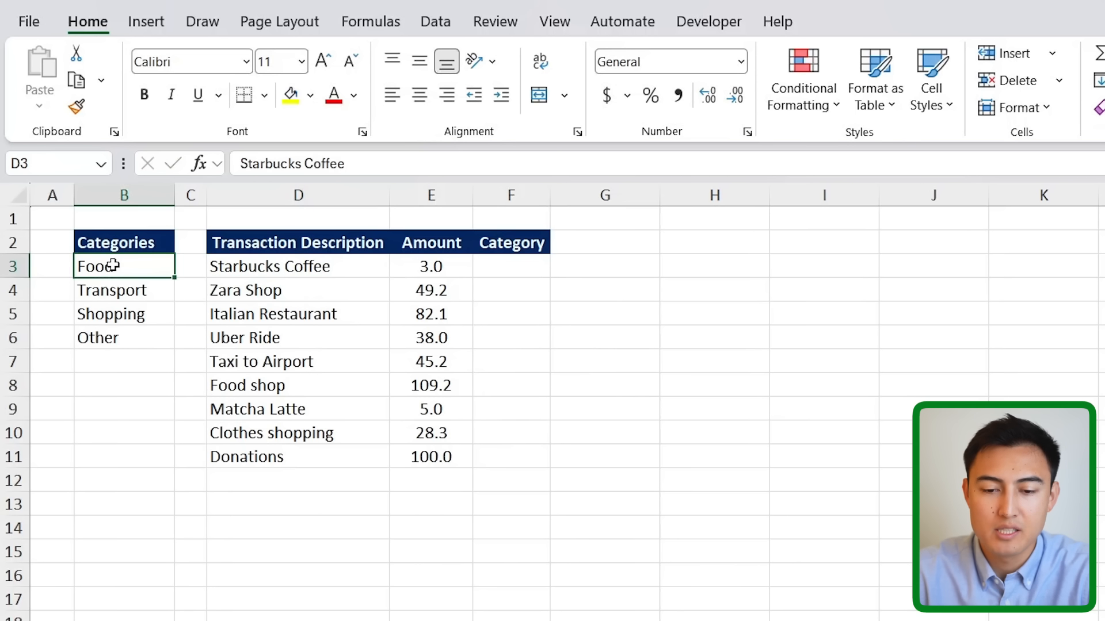
{"action": "left_click", "coordinate": [522, 269]}
{"action": "type", "text": "=cop"}
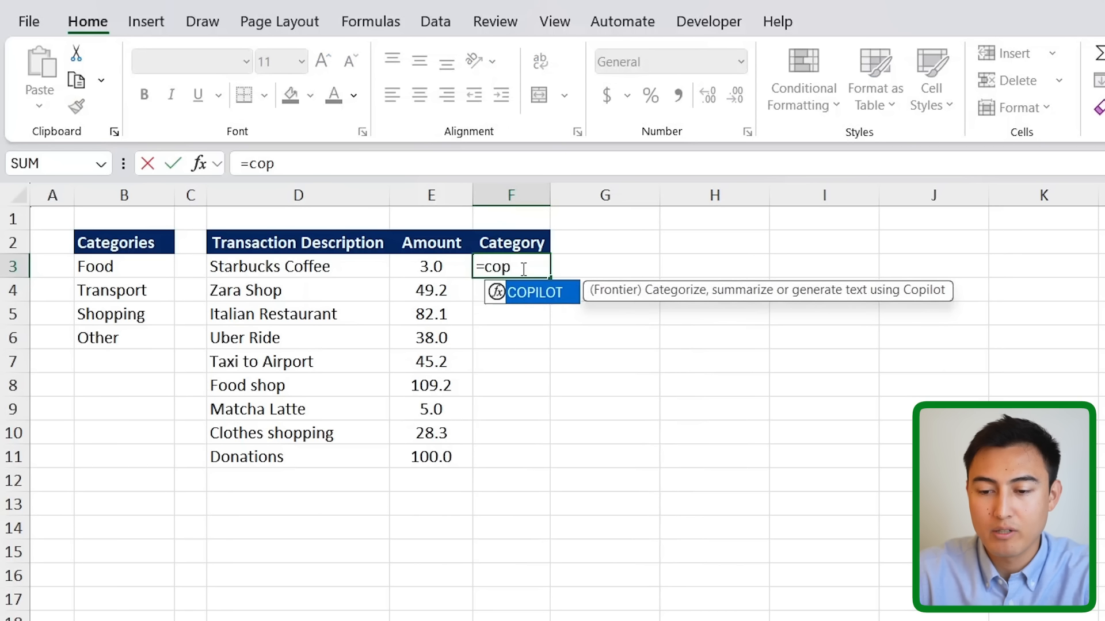
{"action": "key", "text": "Tab"}
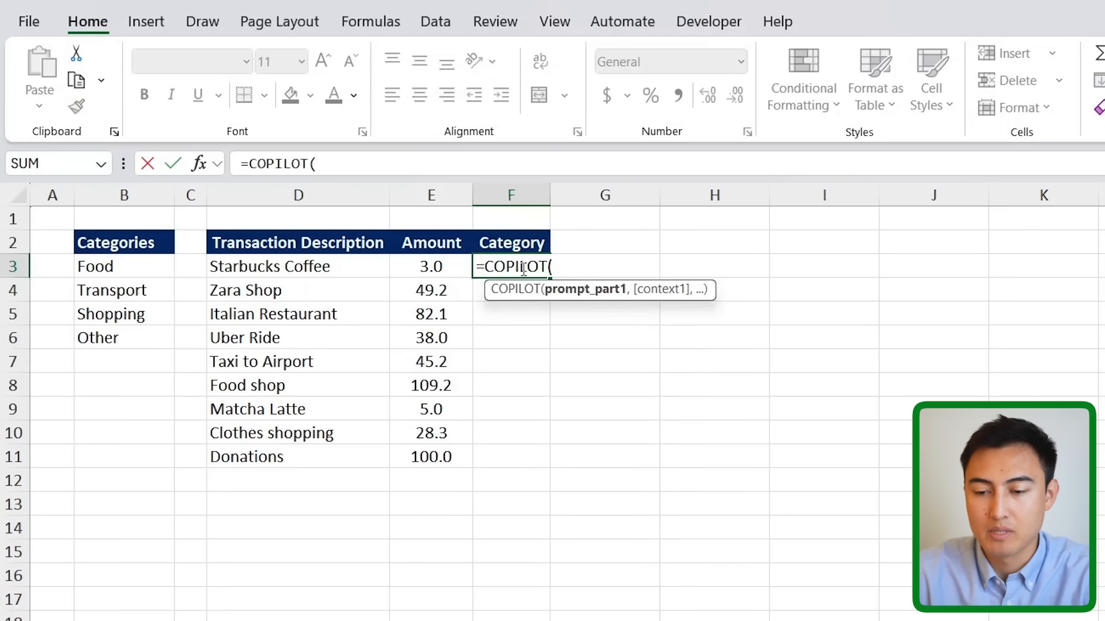
{"action": "type", "text": "\""}
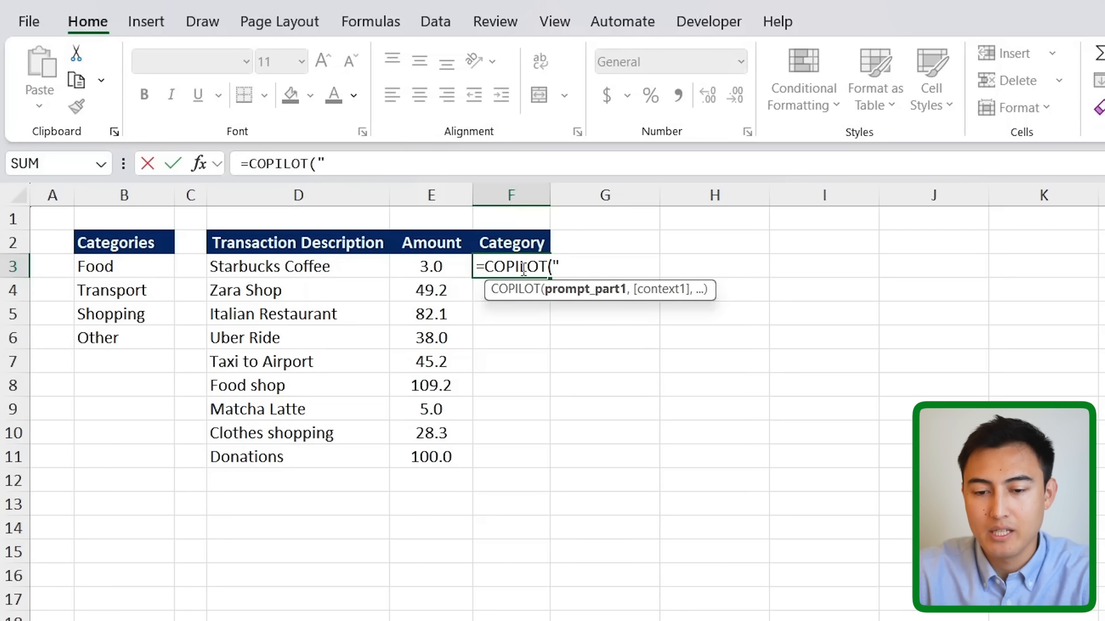
{"action": "type", "text": "based on these cate"}
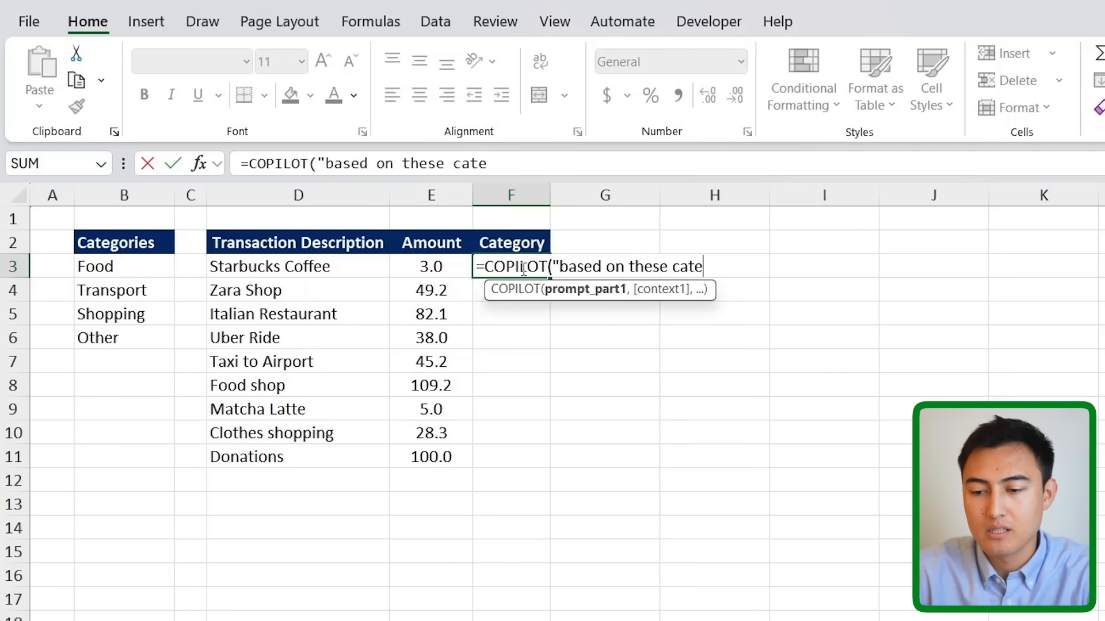
{"action": "type", "text": "gories\","}
{"action": "left_click_drag", "start_coordinate": [104, 265], "coordinate": [124, 338]}
{"action": "type", "text": ",\"categorize these tra"}
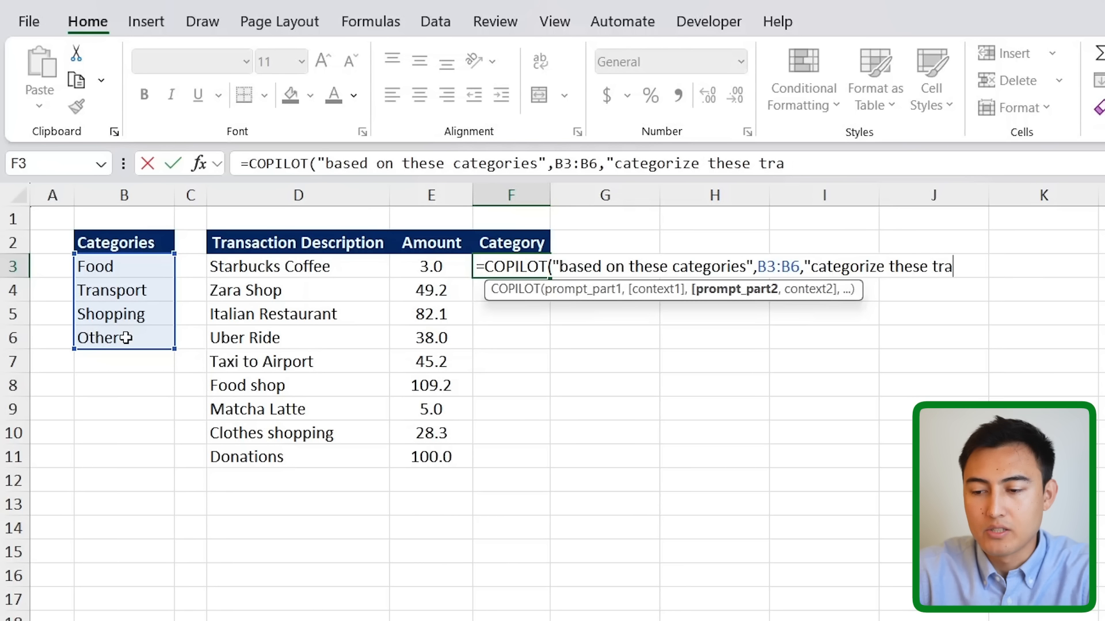
{"action": "type", "text": "nsactions\","}
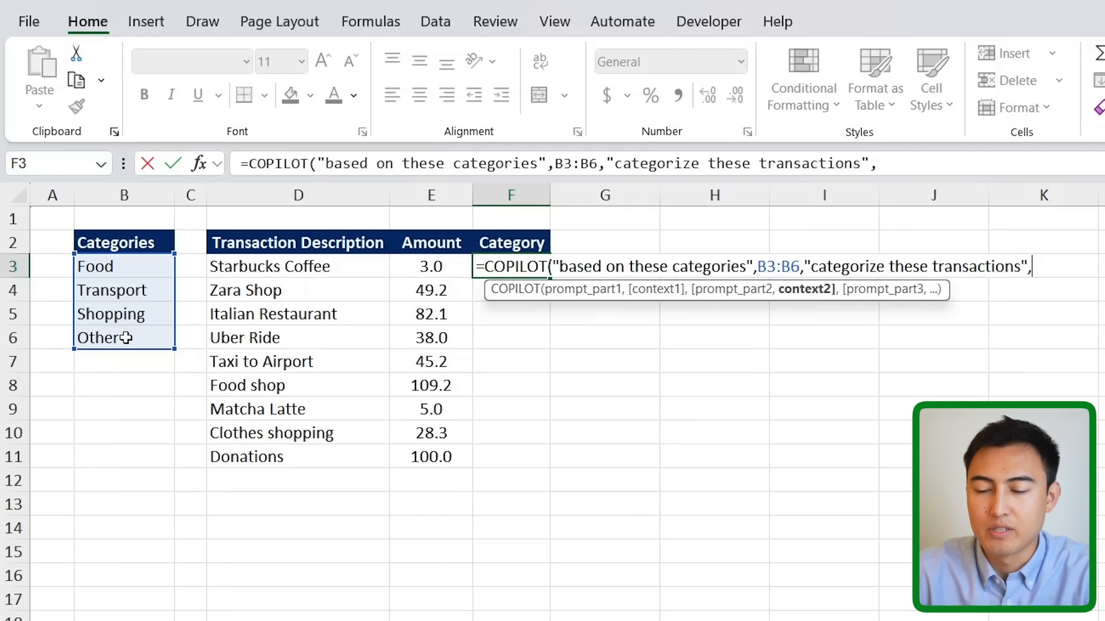
{"action": "left_click_drag", "start_coordinate": [259, 266], "coordinate": [293, 456]}
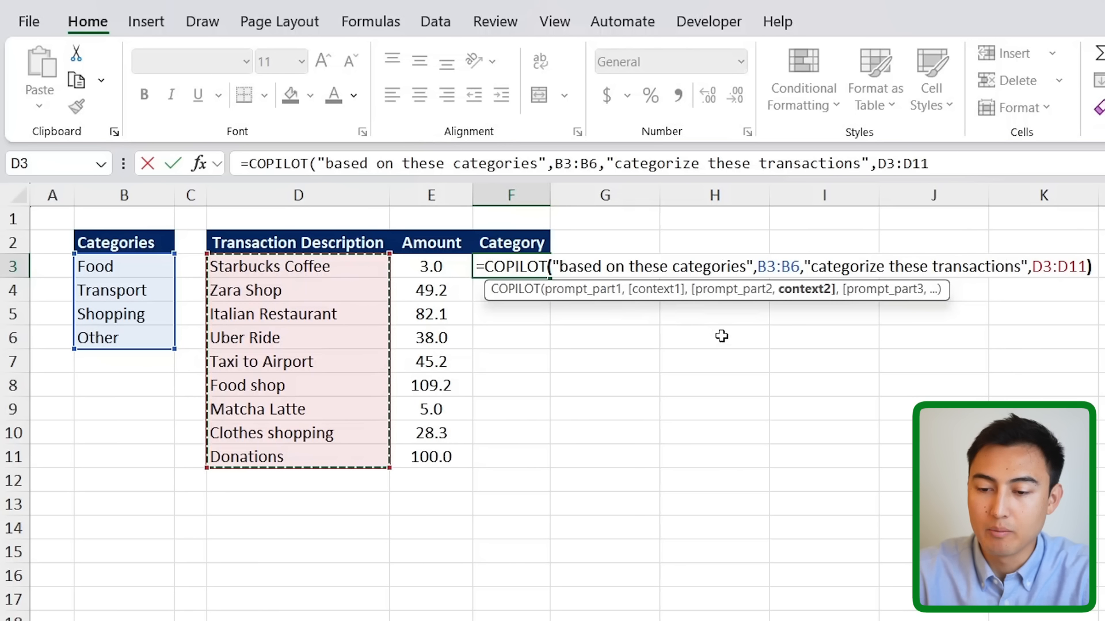
{"action": "key", "text": "Return"}
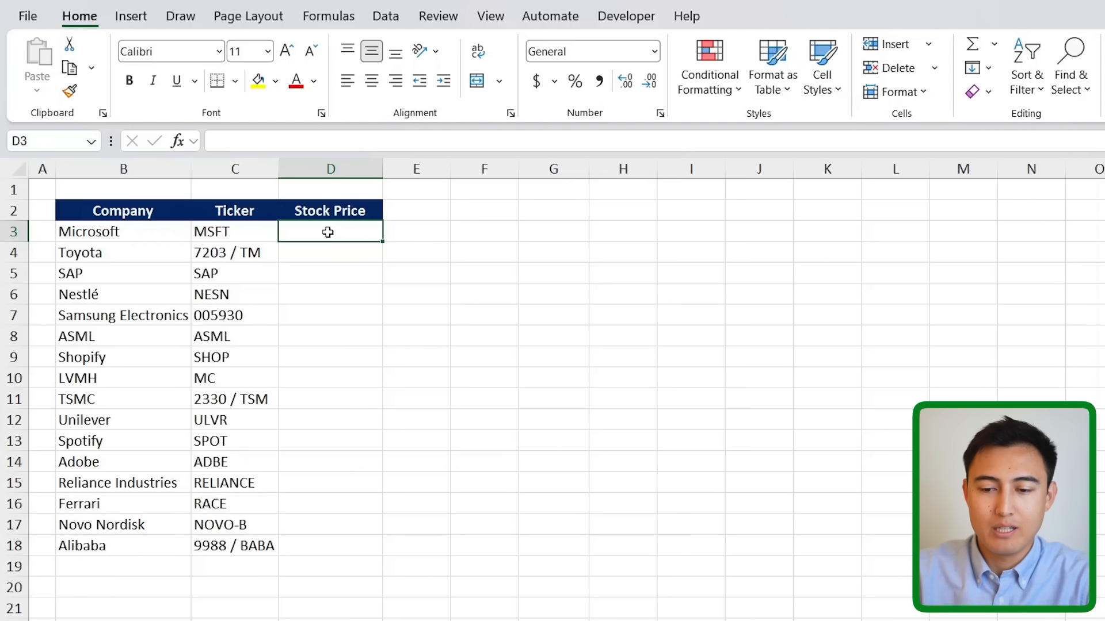
Enter =COPILOT("find the stock price for these tickers",C3:C18) in Stock Price cell D3.
{"action": "type", "text": "="}
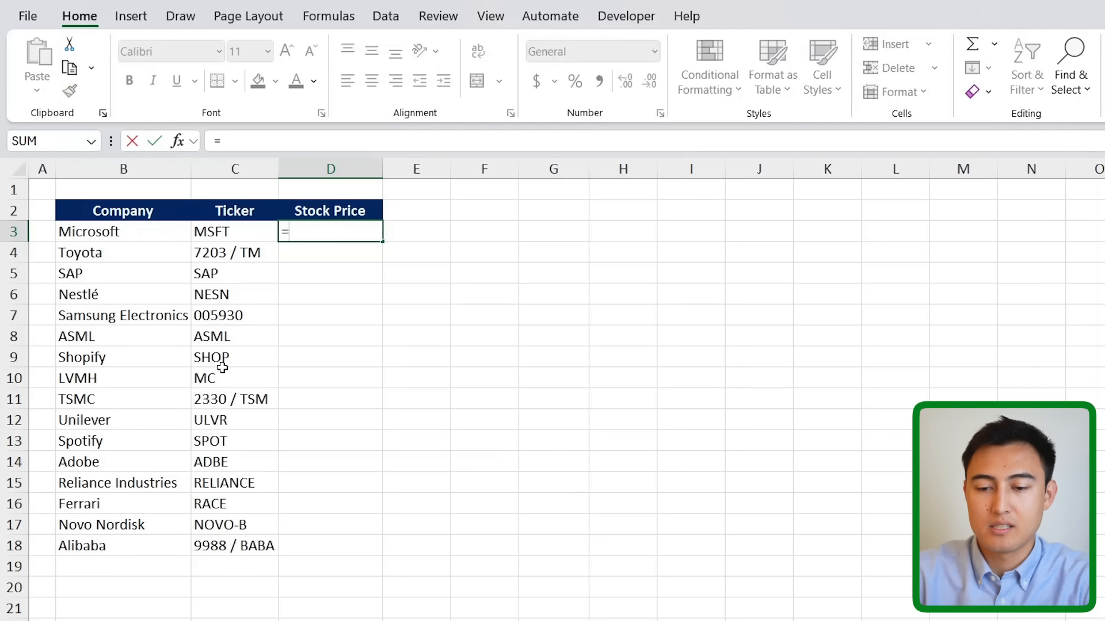
{"action": "type", "text": "cop"}
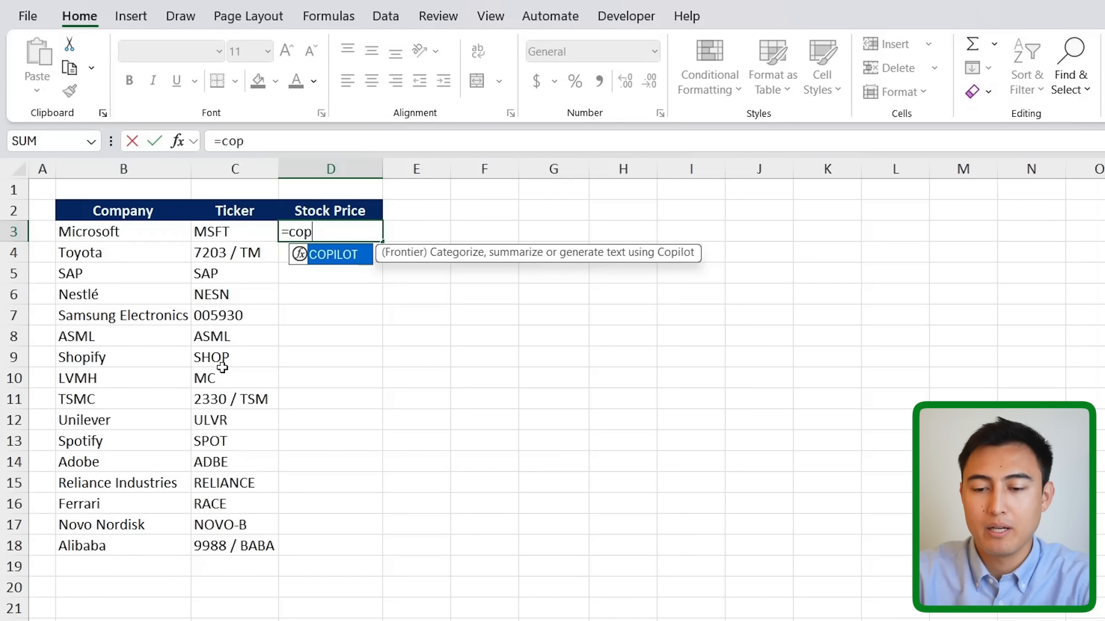
{"action": "key", "text": "Tab"}
{"action": "type", "text": "\"find"}
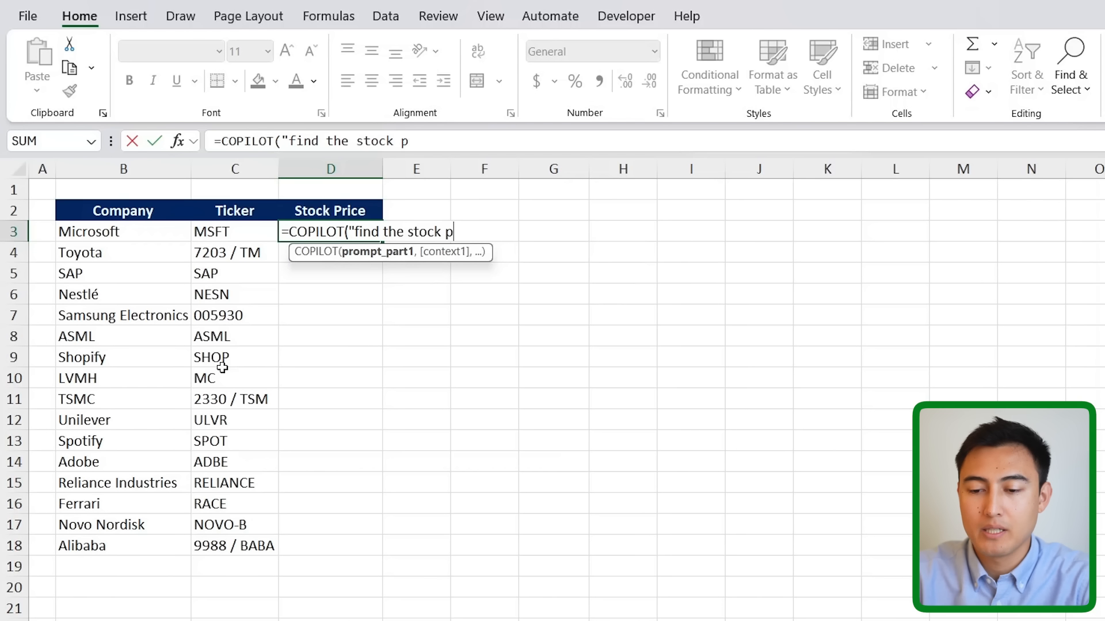
{"action": "type", "text": " the stock price for these tickers"}
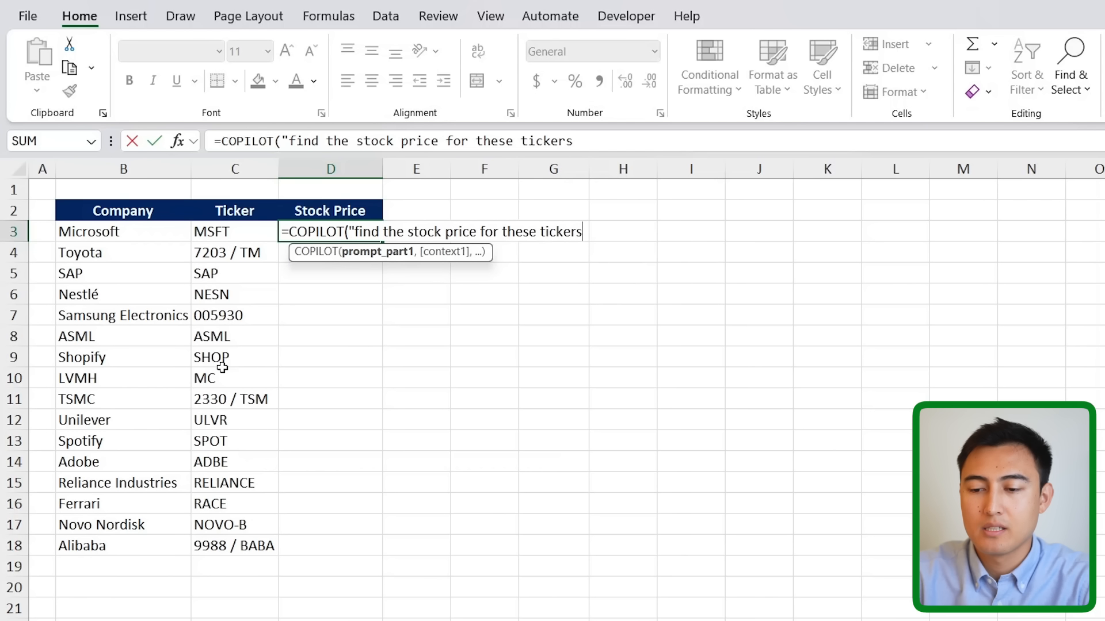
{"action": "type", "text": "\","}
{"action": "left_click", "coordinate": [202, 240]}
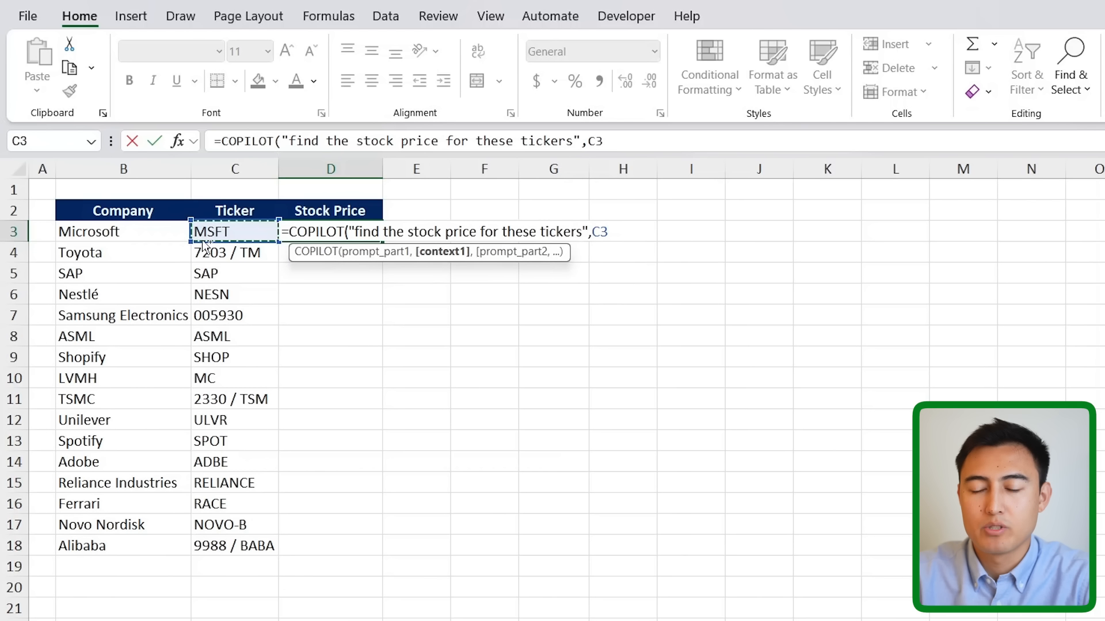
{"action": "key", "text": "ctrl+shift+Down"}
{"action": "type", "text": ")"}
{"action": "key", "text": "Return"}
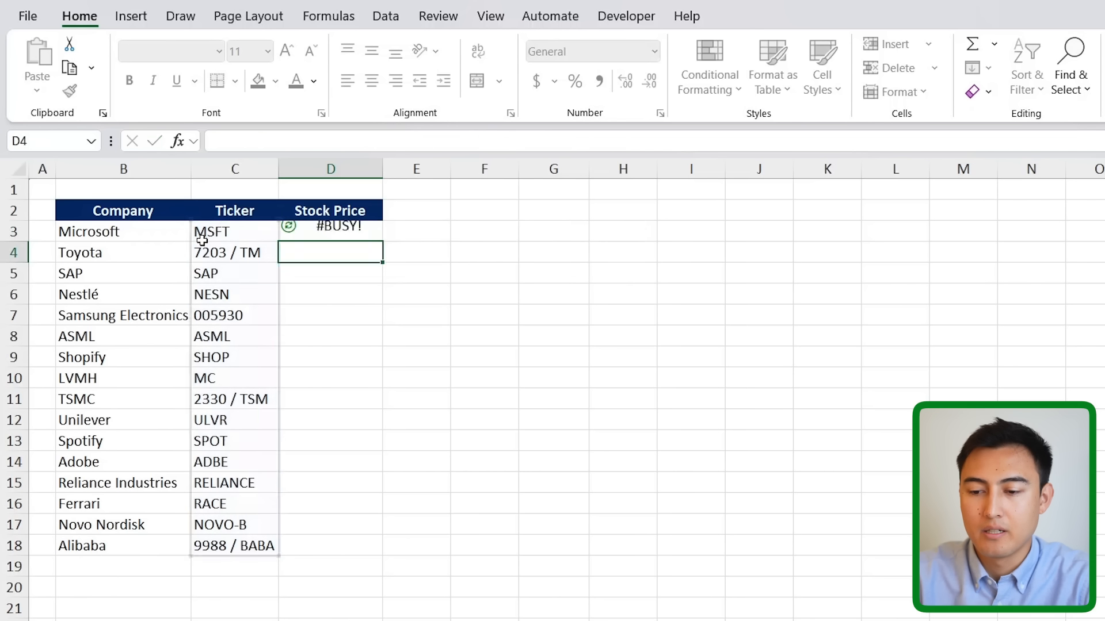
Inspect the tickers and stock prices spilled by the COPILOT formula across D3:E18.
{"action": "left_click", "coordinate": [300, 232]}
{"action": "left_click", "coordinate": [434, 232]}
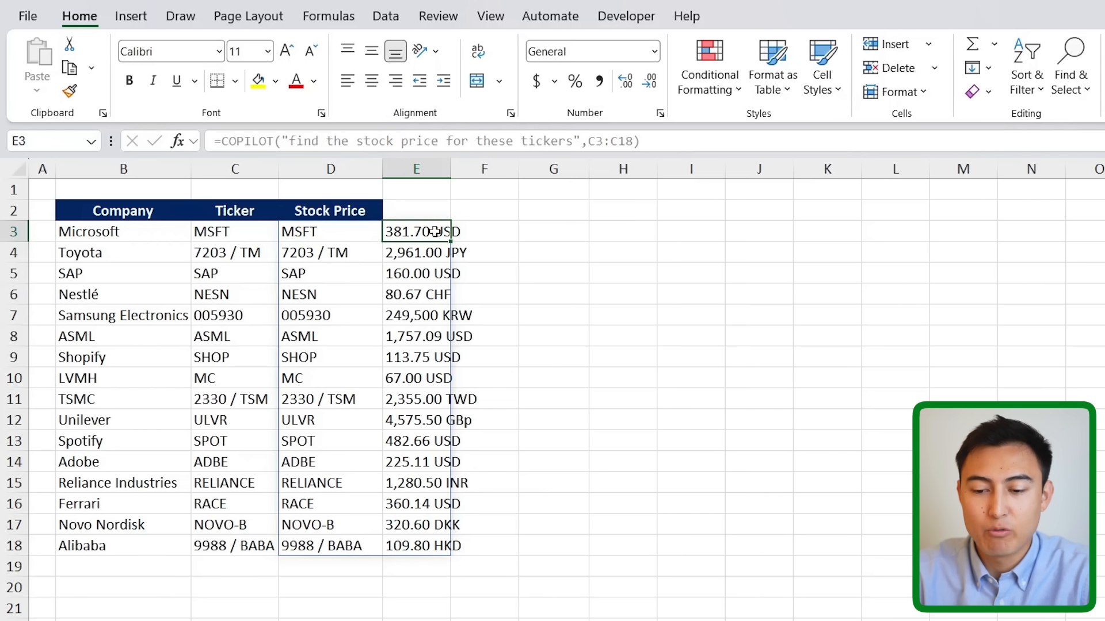
{"action": "key", "text": "ctrl+shift+Down"}
{"action": "key", "text": "Left"}
{"action": "key", "text": "ctrl+shift+Down"}
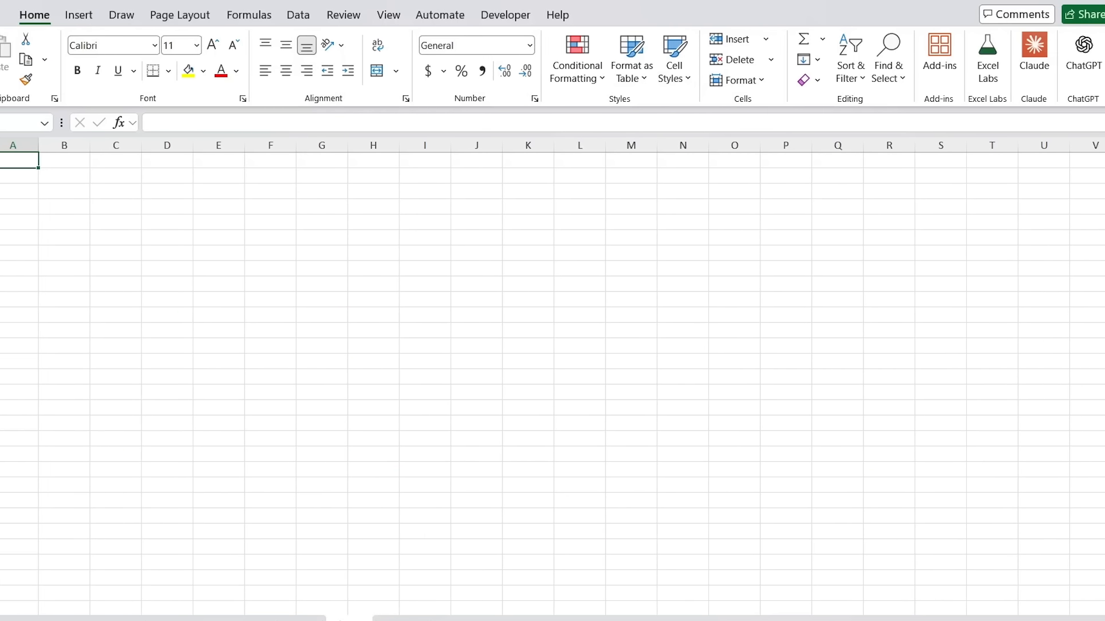
Save the Copilot personalization instruction "Always display dates in DD-MMM-YYYY format." and close the customization dialog.
{"action": "left_click", "coordinate": [1053, 580]}
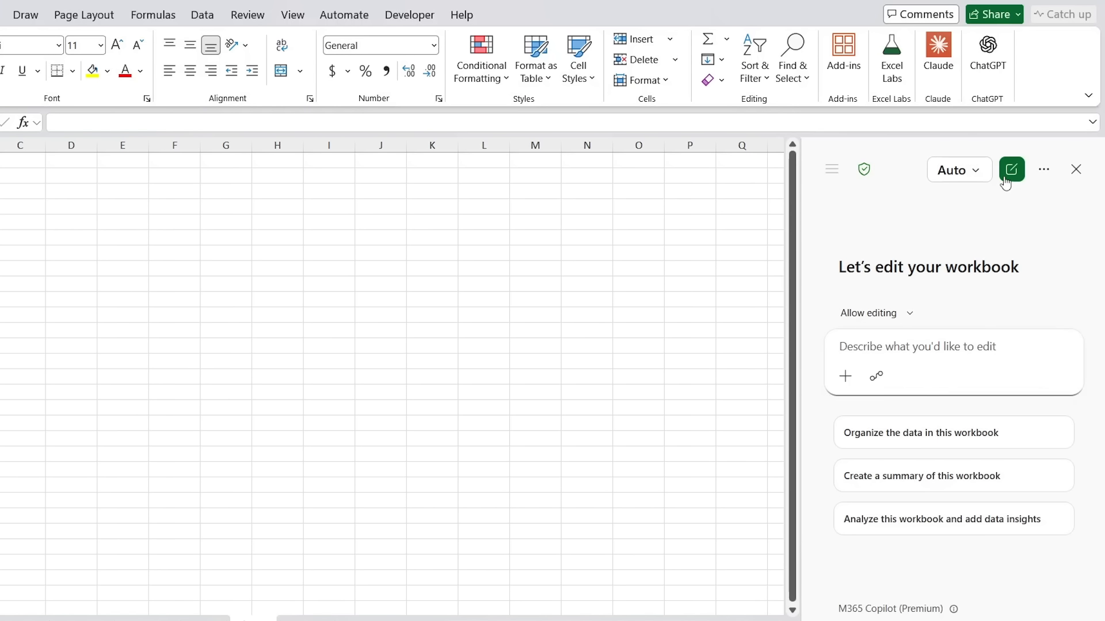
{"action": "left_click", "coordinate": [1043, 172]}
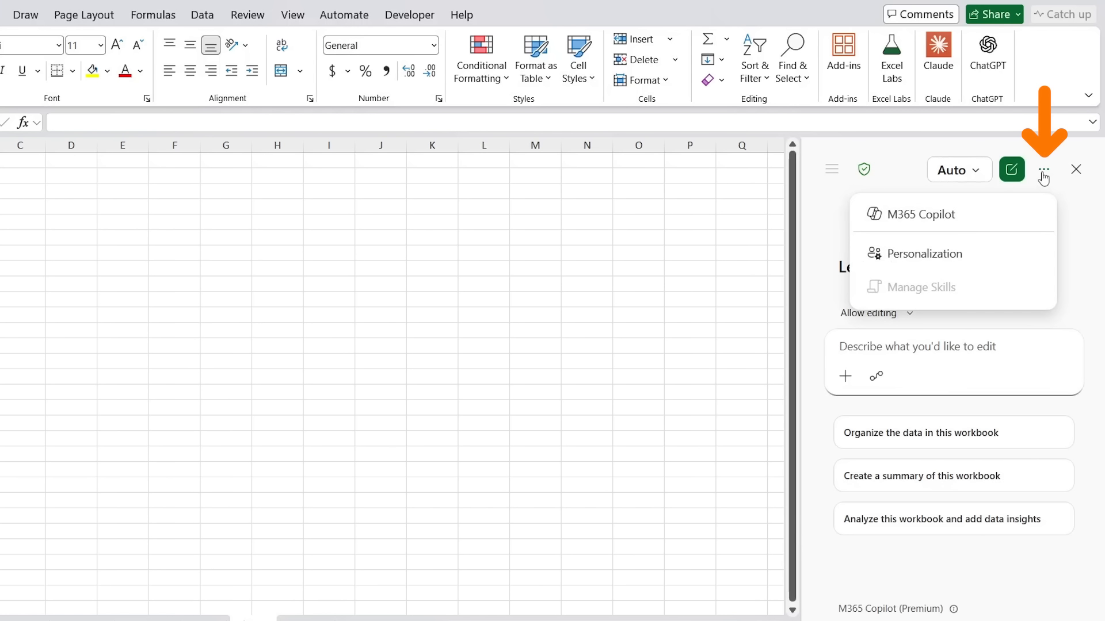
{"action": "left_click", "coordinate": [979, 270]}
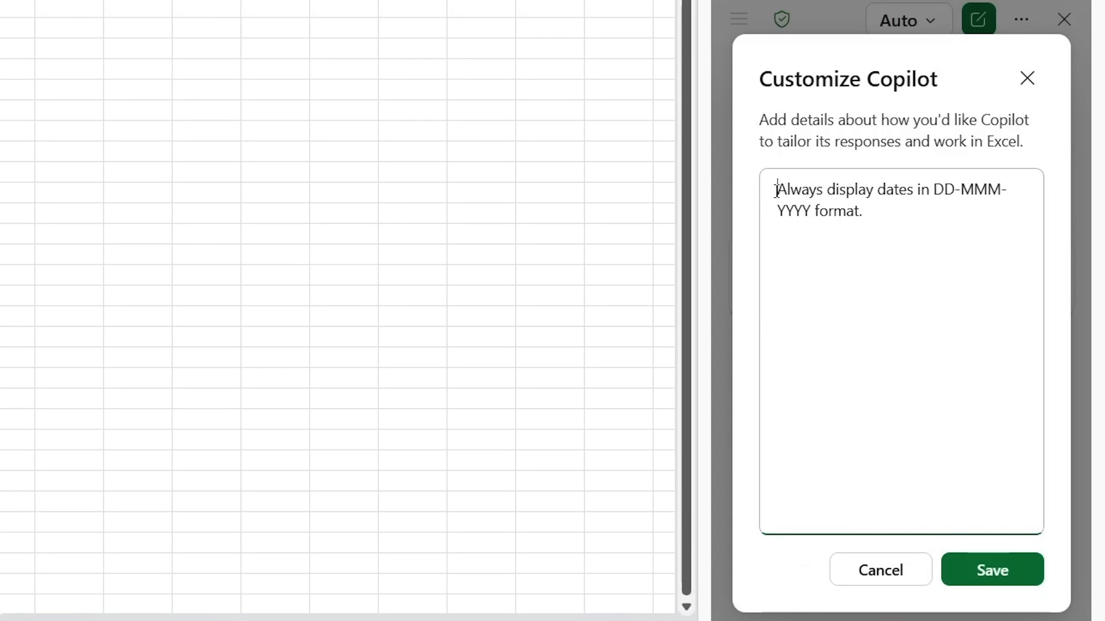
{"action": "left_click_drag", "start_coordinate": [776, 189], "coordinate": [957, 190]}
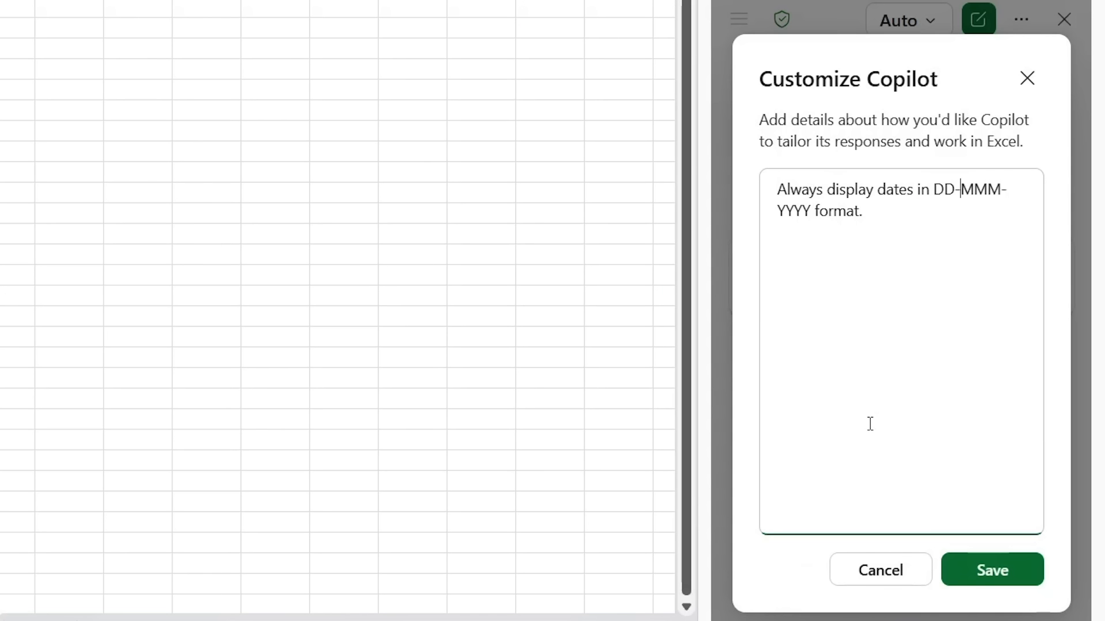
{"action": "left_click", "coordinate": [1005, 582]}
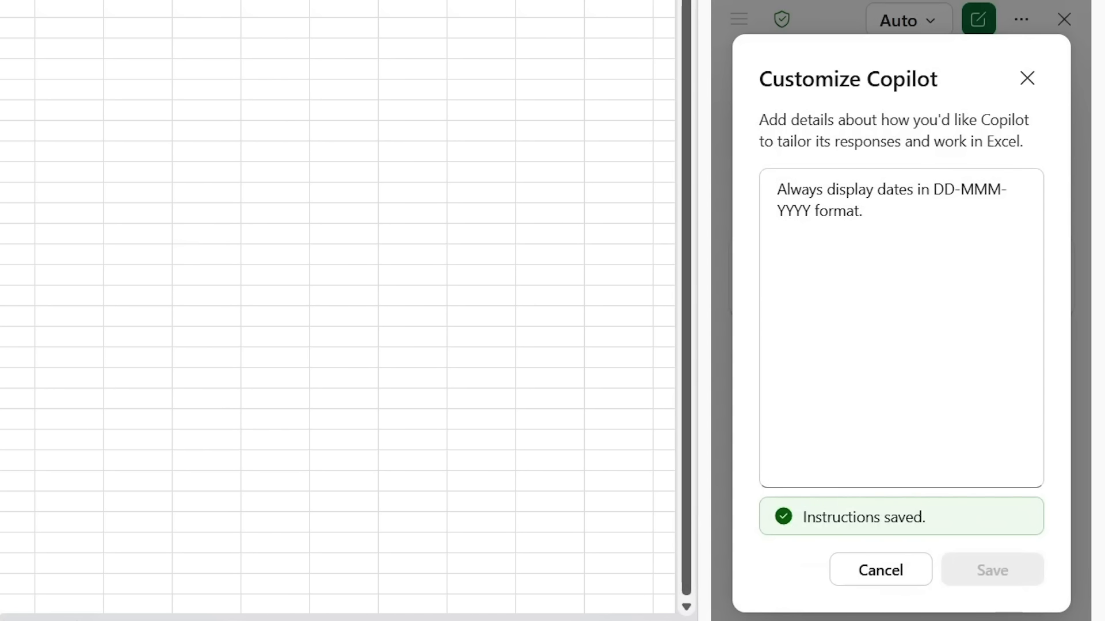
{"action": "left_click", "coordinate": [1019, 82]}
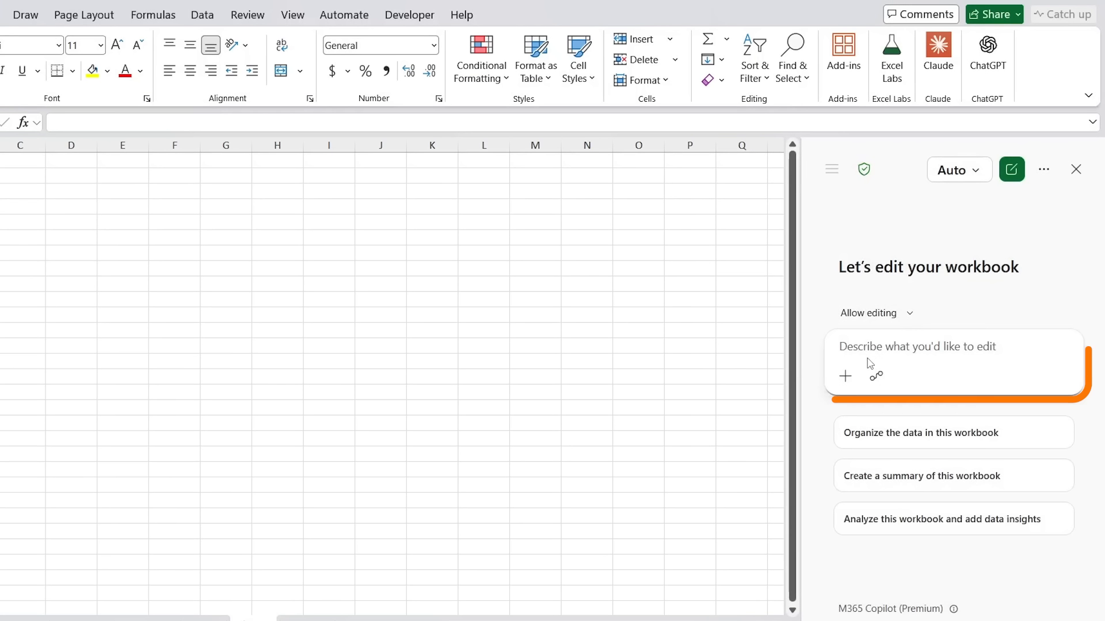
Send Copilot the prompt "list all the dates in aug 2026 in column A".
{"action": "left_click", "coordinate": [871, 354]}
{"action": "type", "text": "list all the dates in aug 2026 in column A"}
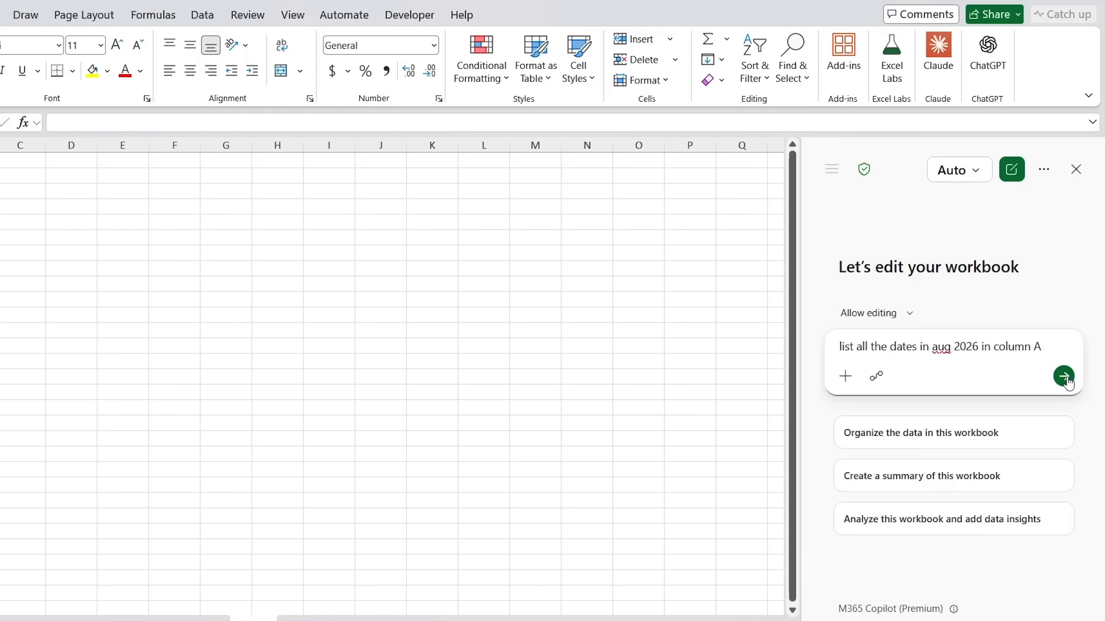
{"action": "left_click", "coordinate": [1064, 377]}
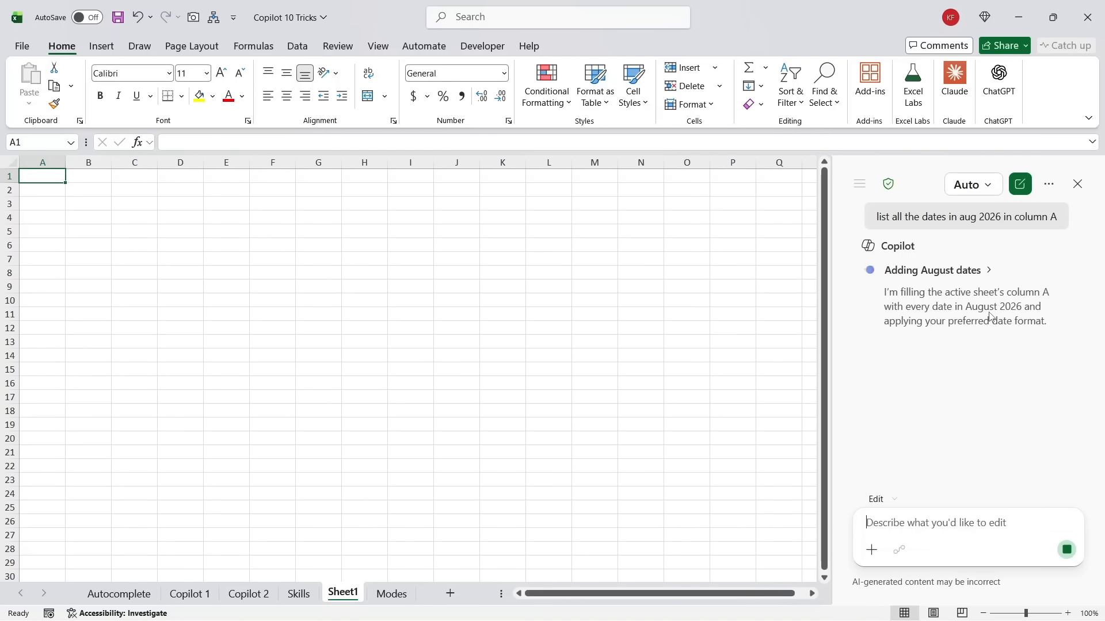
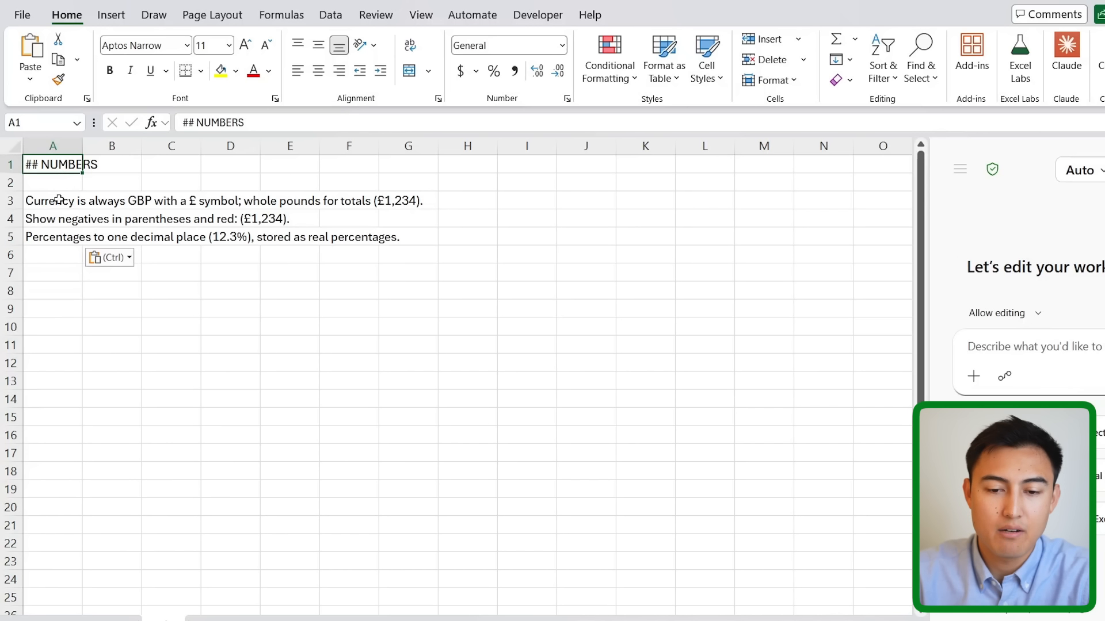
Review the currency and negative-number rules in A3:A4, and on the blank sheet prompt Copilot to "create a P&L statement with losses and margin percentages".
{"action": "left_click", "coordinate": [49, 205]}
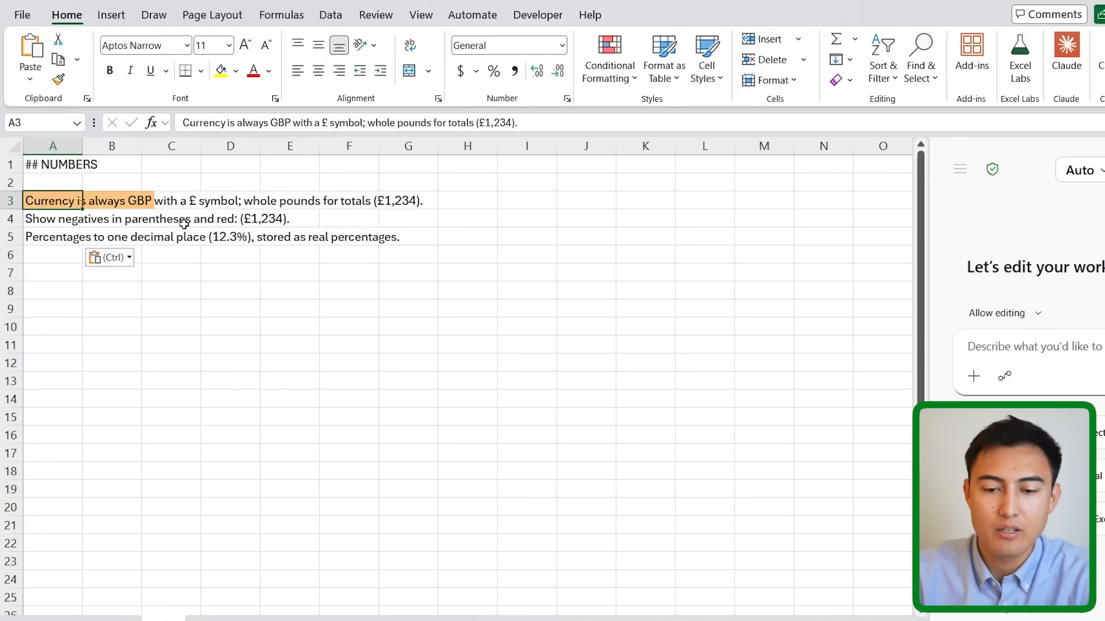
{"action": "key", "text": "Down"}
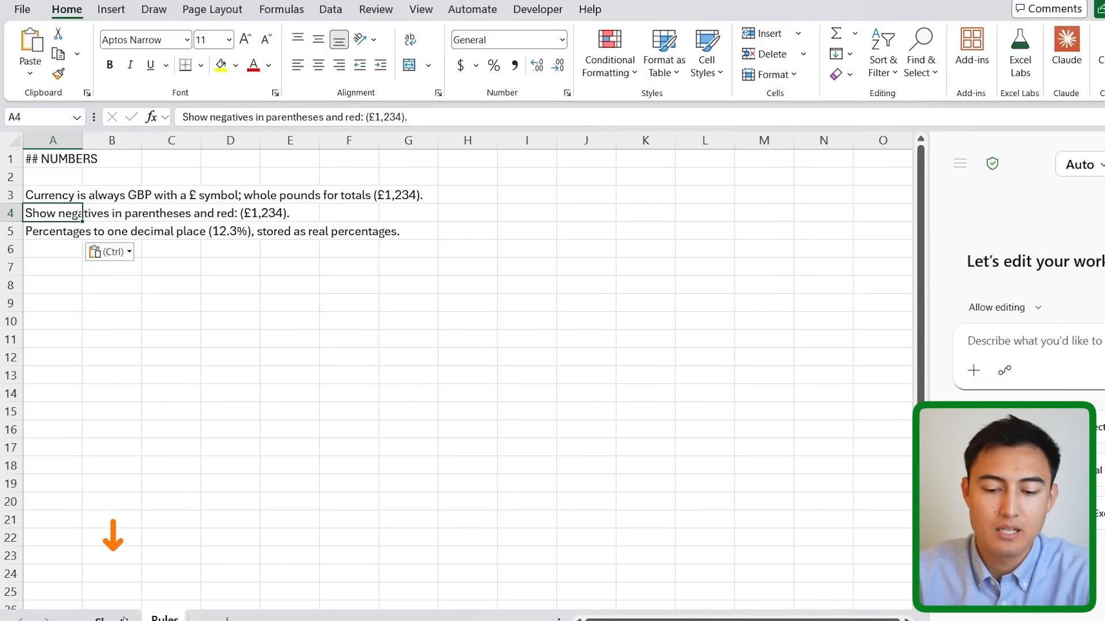
{"action": "left_click", "coordinate": [112, 604]}
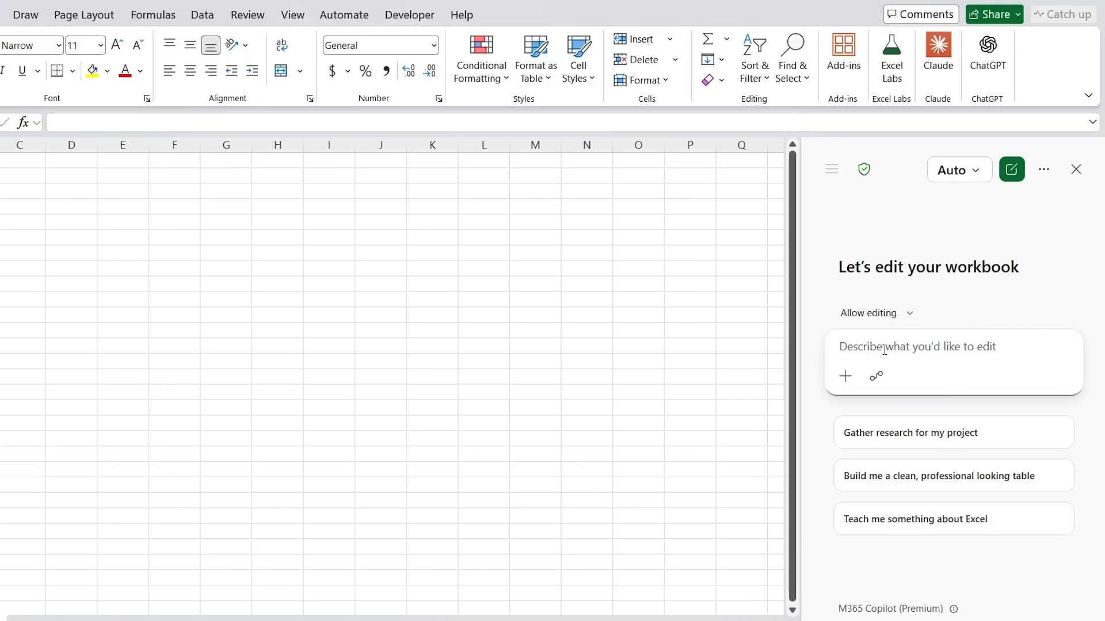
{"action": "type", "text": "create a P&L statement with losses and margin percentages"}
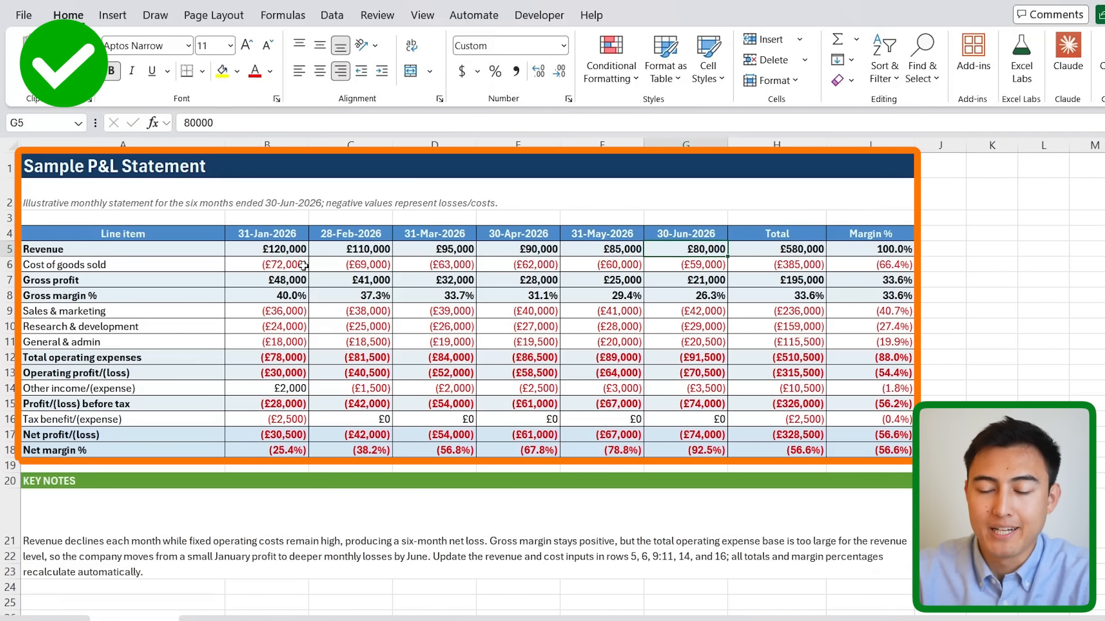
Check the January Revenue, Cost of goods sold and Net margin % formatting in the P&L statement against the rules.
{"action": "left_click", "coordinate": [286, 252]}
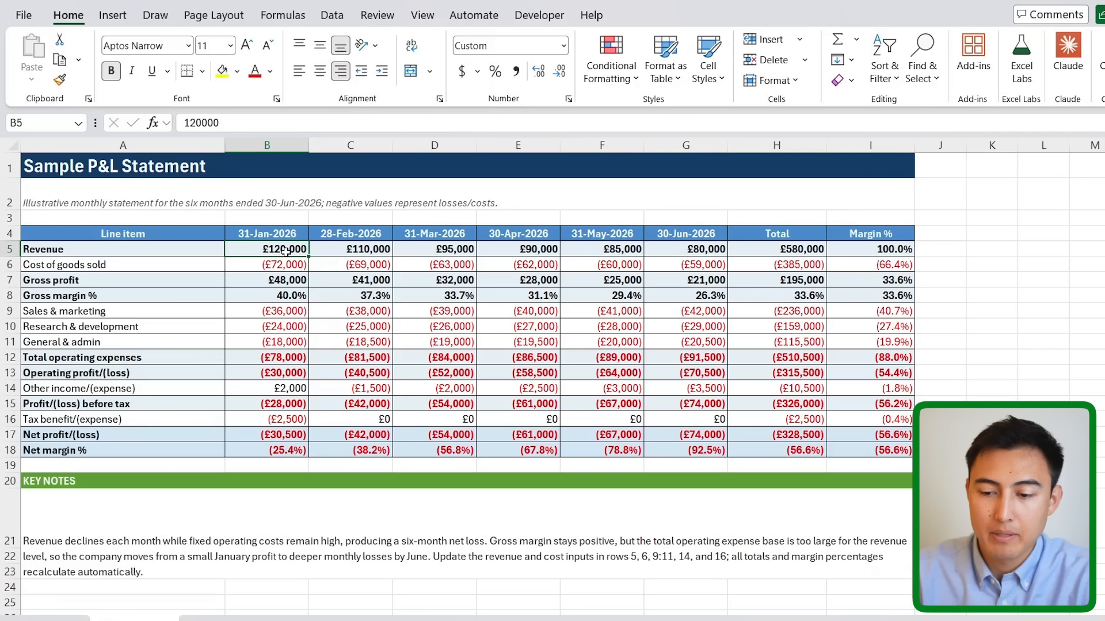
{"action": "left_click", "coordinate": [264, 271]}
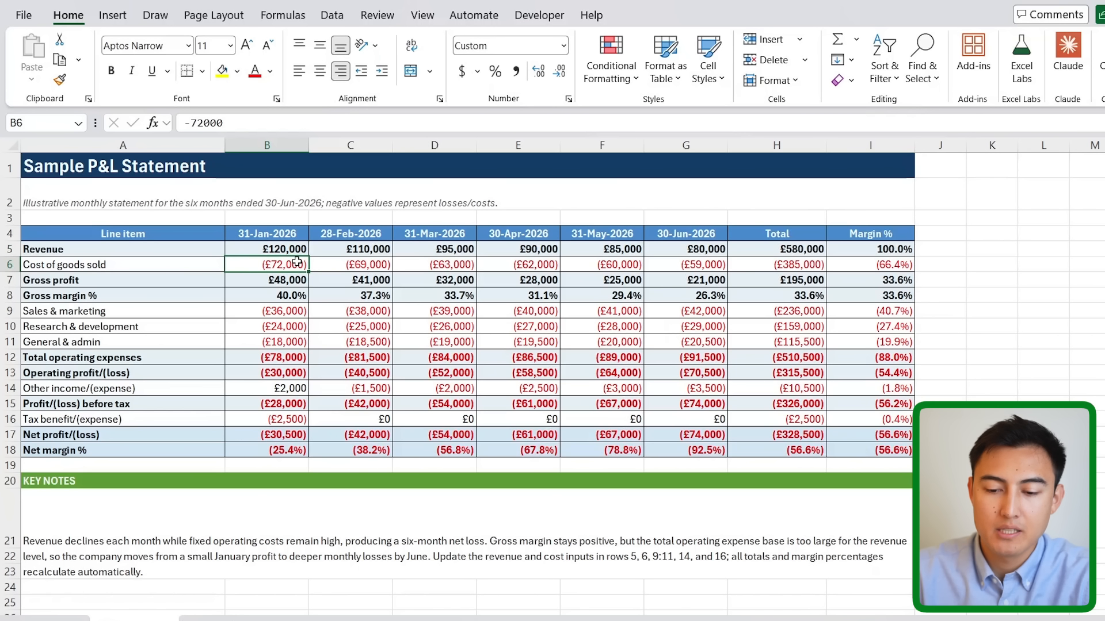
{"action": "left_click", "coordinate": [259, 455]}
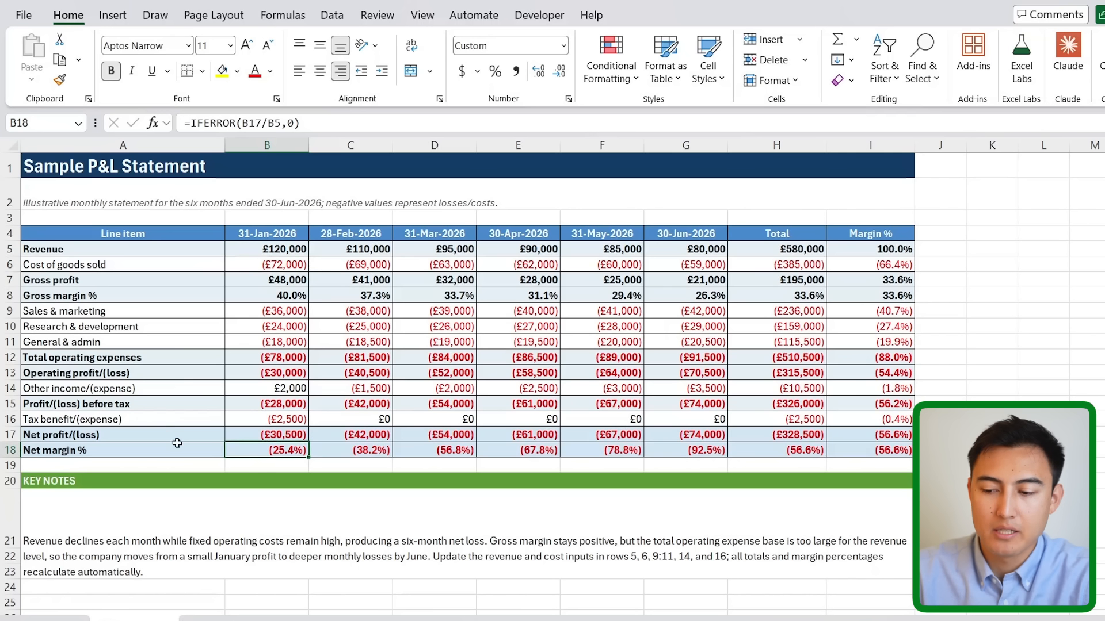
{"action": "left_click", "coordinate": [308, 450]}
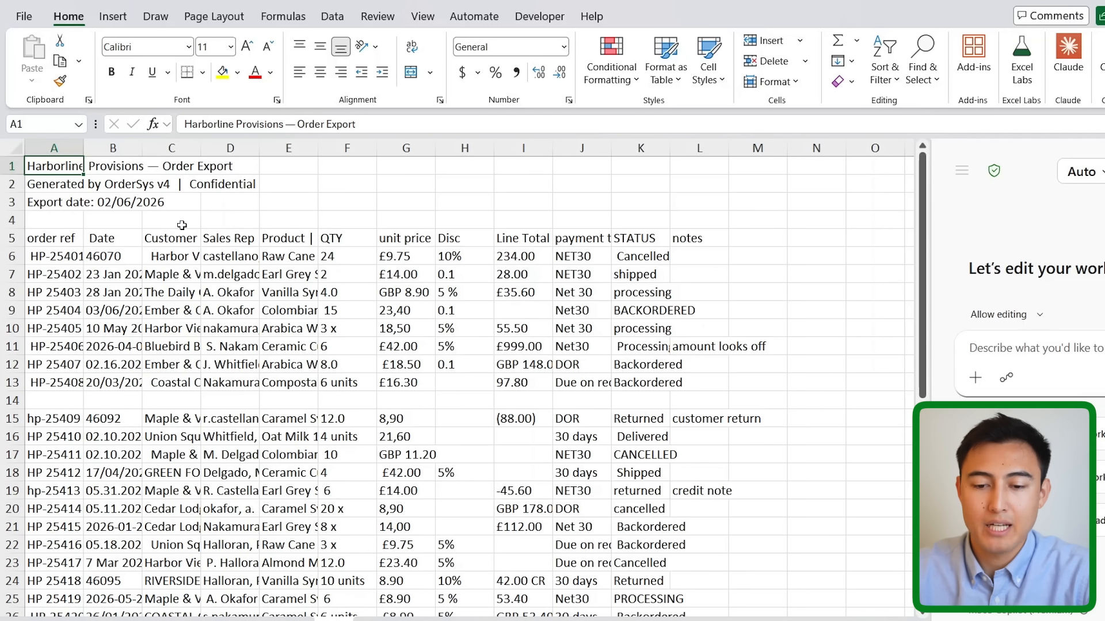
Examine the order export's headers, unit prices, discounts, payment terms, statuses and row 14 for consistency.
{"action": "mouse_move", "coordinate": [59, 240]}
{"action": "left_mouse_down"}
{"action": "mouse_move", "coordinate": [345, 328]}
{"action": "mouse_move", "coordinate": [492, 348]}
{"action": "left_mouse_up"}
{"action": "left_click", "coordinate": [625, 328]}
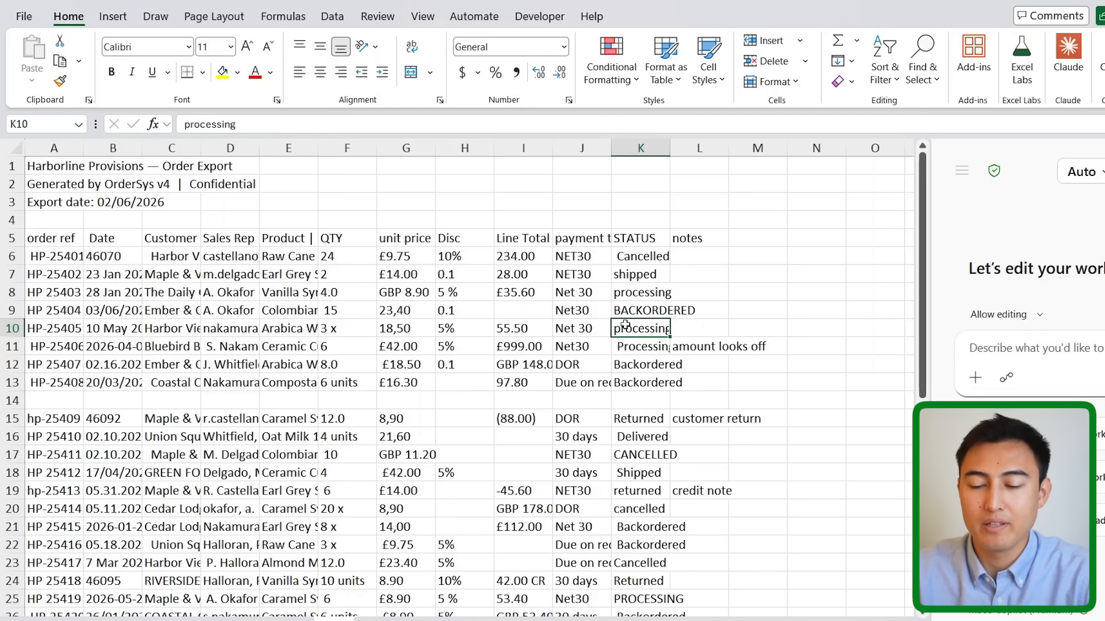
{"action": "left_click_drag", "start_coordinate": [404, 253], "coordinate": [389, 357]}
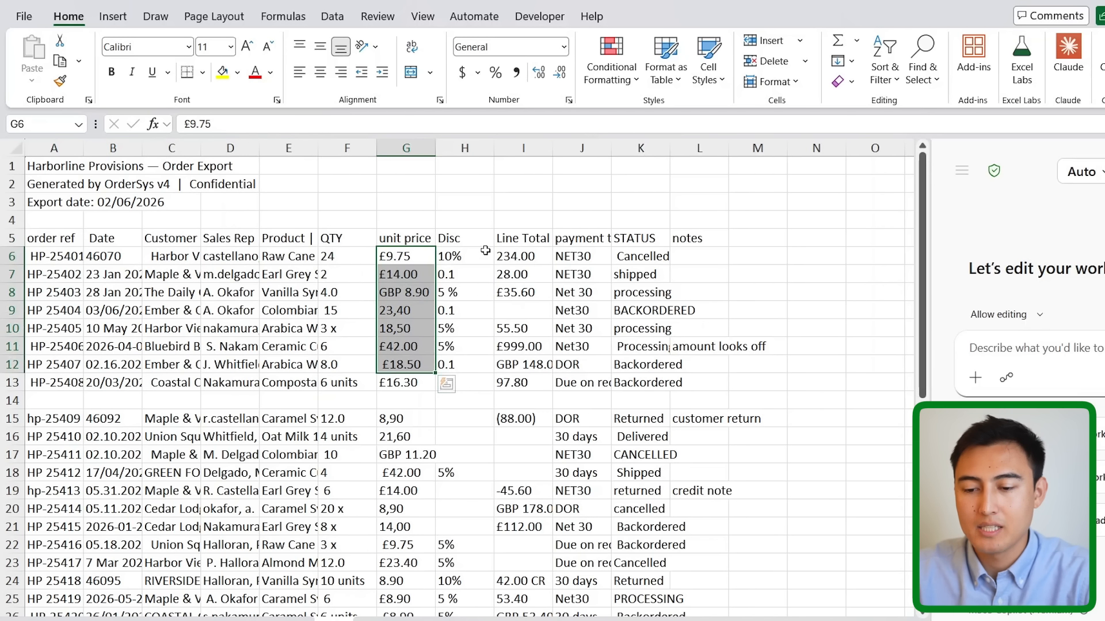
{"action": "left_click_drag", "start_coordinate": [482, 256], "coordinate": [478, 370]}
{"action": "left_click_drag", "start_coordinate": [567, 256], "coordinate": [567, 322]}
{"action": "left_click", "coordinate": [569, 323]}
{"action": "left_click", "coordinate": [573, 291]}
{"action": "left_click", "coordinate": [596, 271]}
{"action": "left_click", "coordinate": [223, 401]}
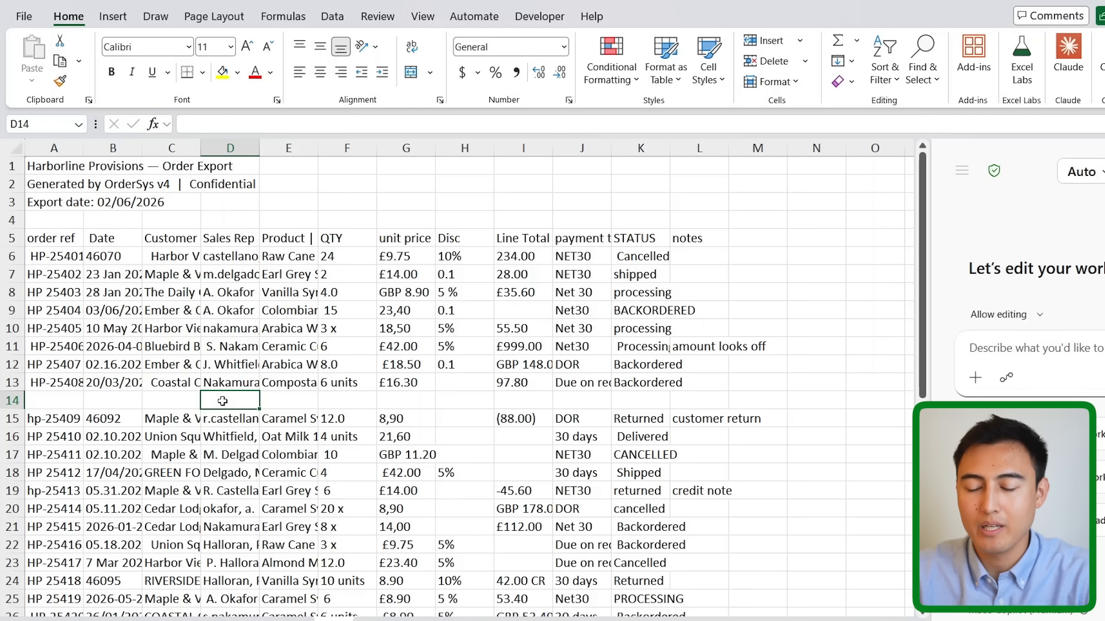
{"action": "left_click", "coordinate": [668, 329]}
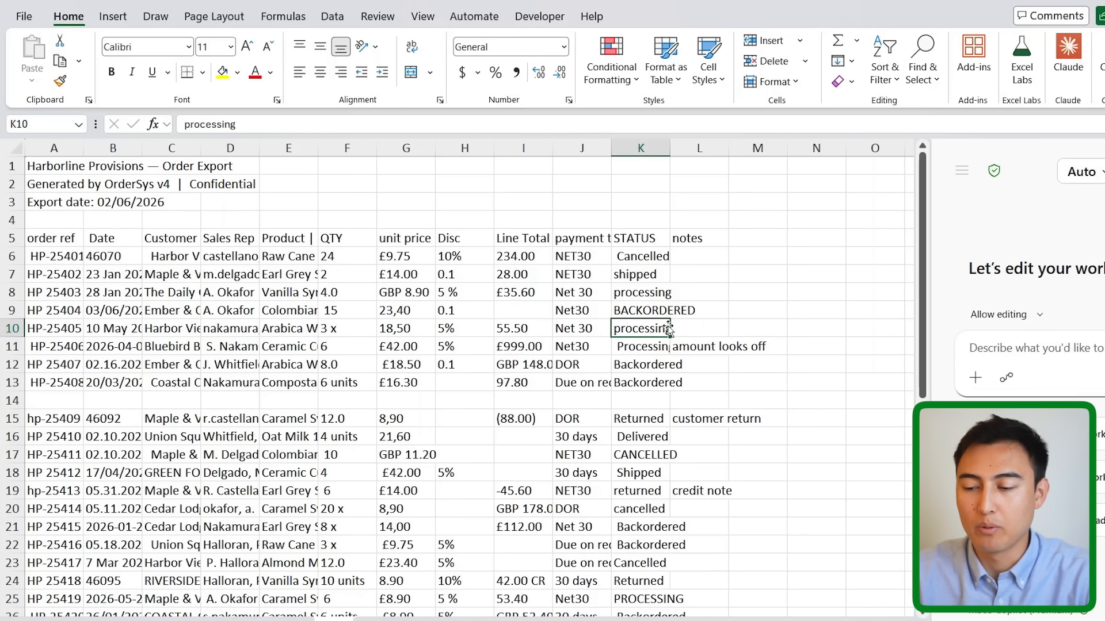
Browse the skills offered by an @ mention in the Copilot prompt, including clean-and-format, and clear the mention.
{"action": "left_click", "coordinate": [980, 352]}
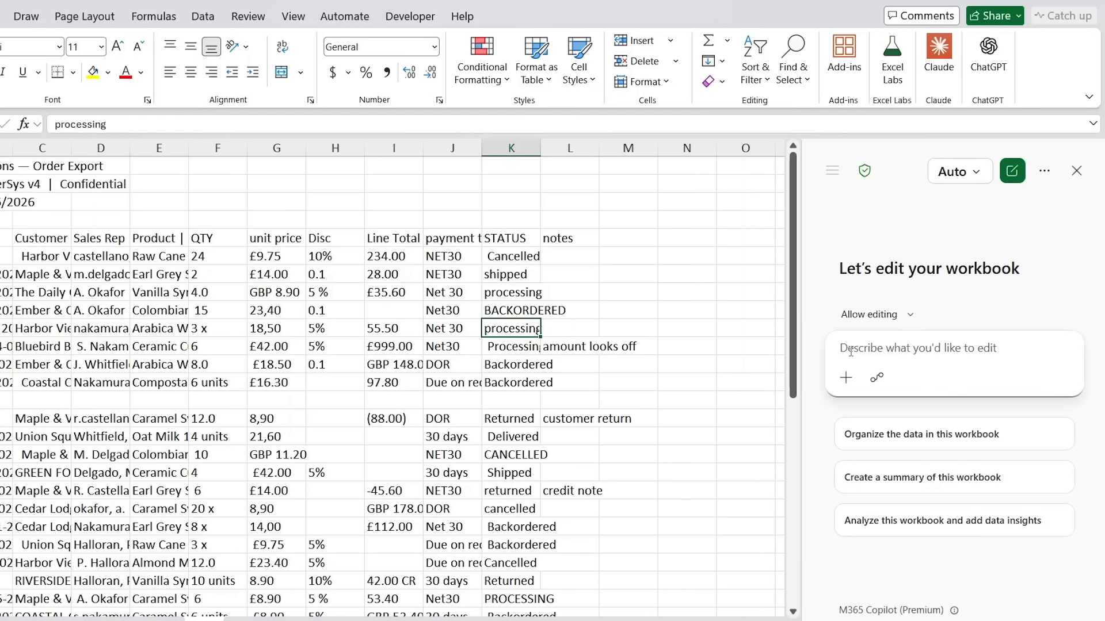
{"action": "type", "text": "@"}
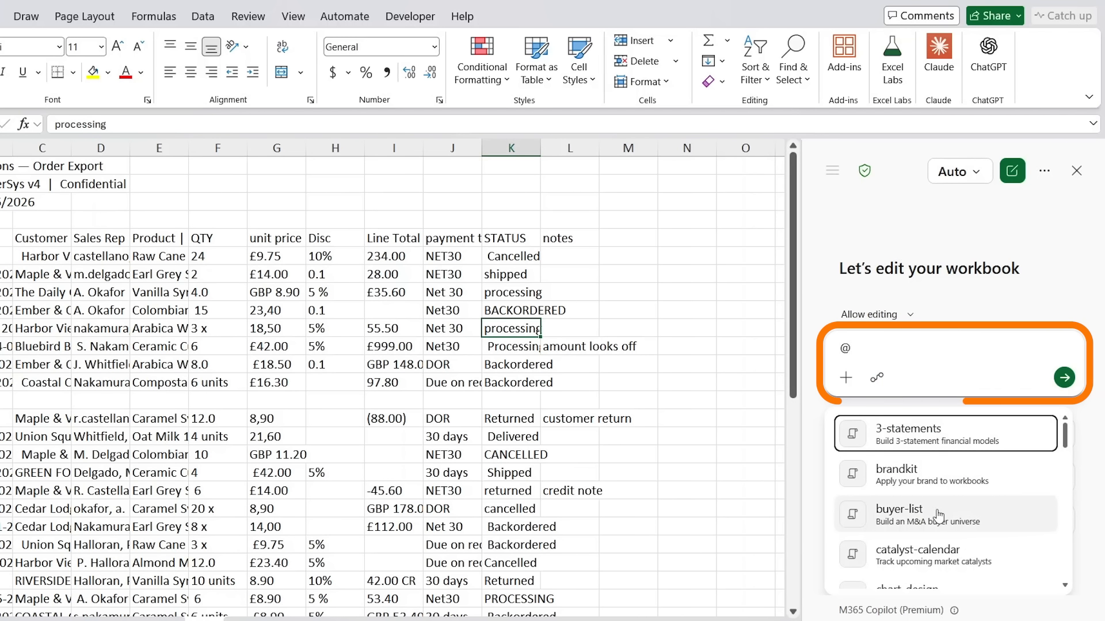
{"action": "scroll", "coordinate": [938, 515], "scroll_direction": "down", "scroll_amount": 10}
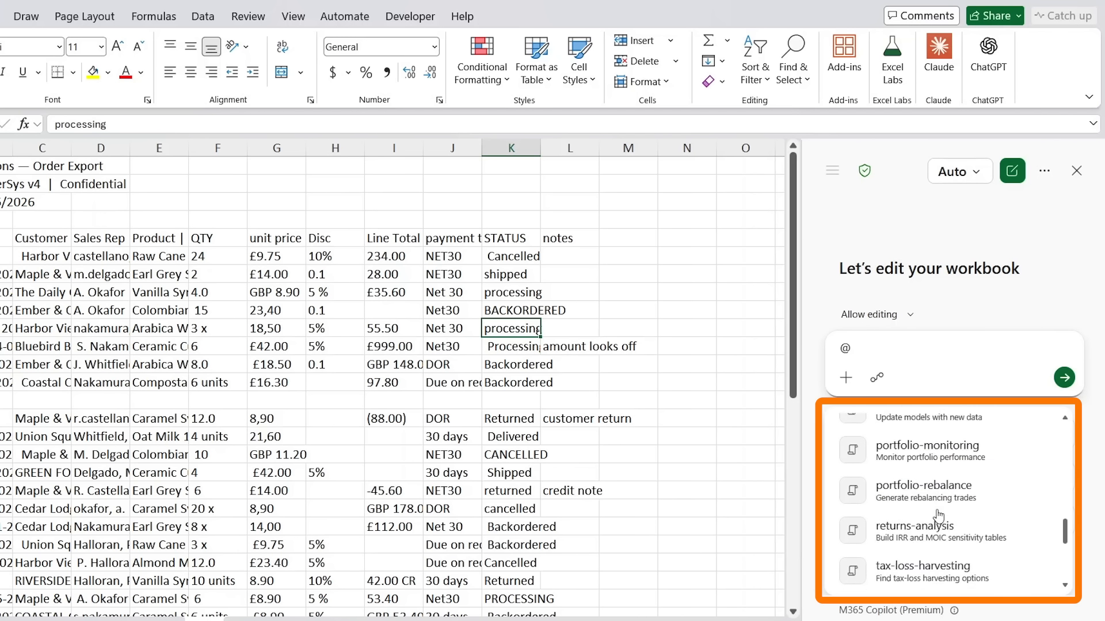
{"action": "scroll", "coordinate": [938, 515], "scroll_direction": "up", "scroll_amount": 1}
{"action": "scroll", "coordinate": [939, 516], "scroll_direction": "down", "scroll_amount": 1}
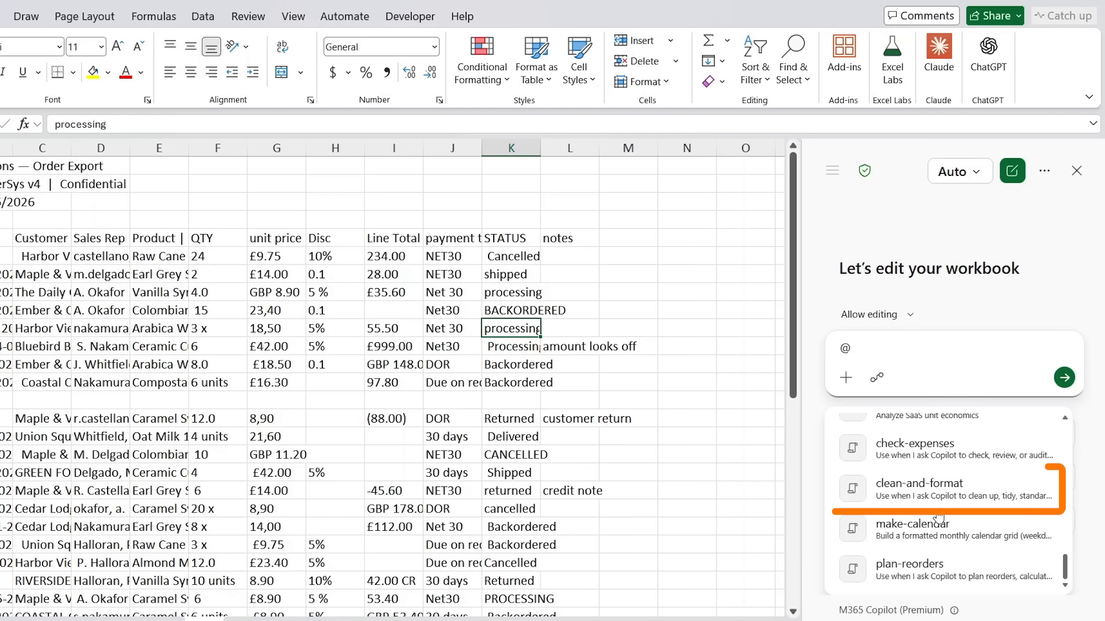
{"action": "key", "text": "BackSpace"}
Bring up All Skills from the Copilot prompt's add options and clear the inserted @ mention.
{"action": "left_click", "coordinate": [845, 379]}
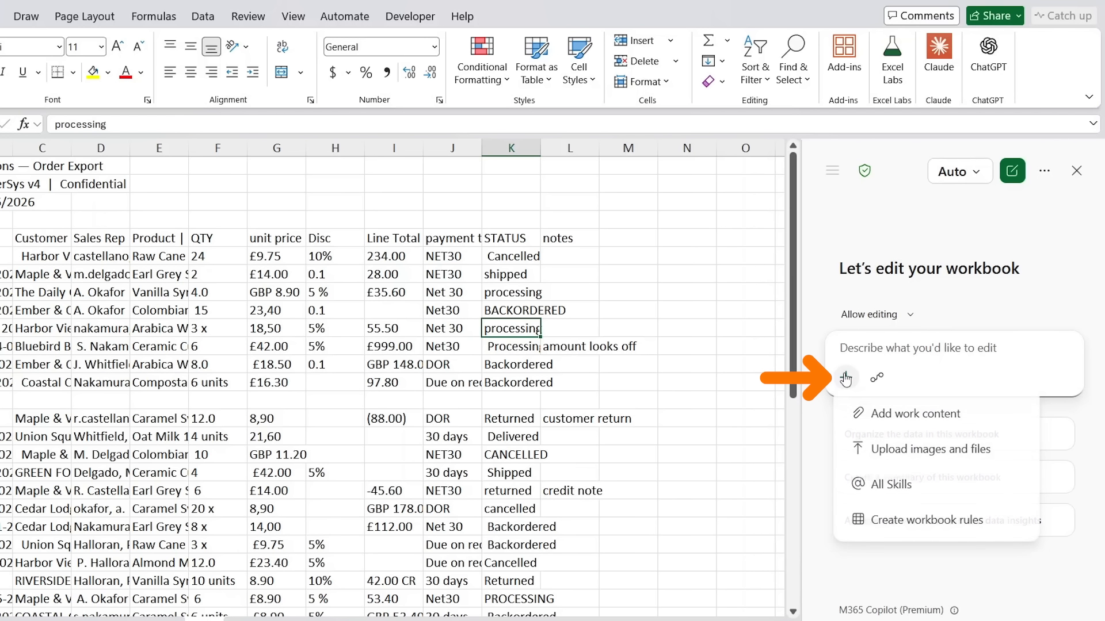
{"action": "left_click", "coordinate": [907, 496]}
{"action": "key", "text": "BackSpace"}
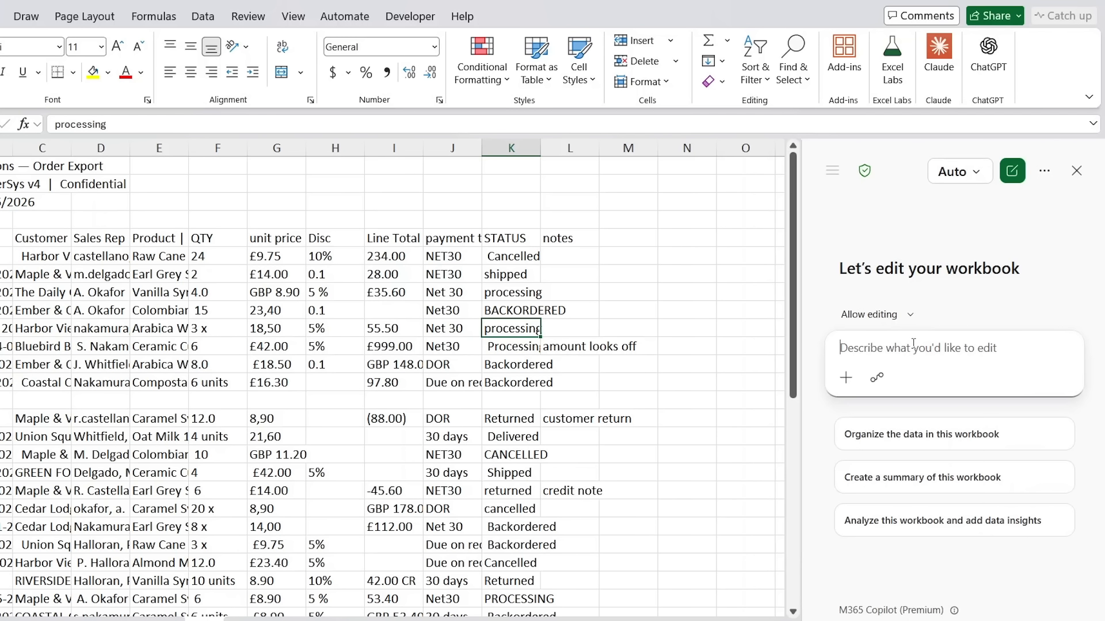
Look over the built-in skills offered by a new @ mention, such as 3-statements and brandkit, and clear the mention.
{"action": "type", "text": "@"}
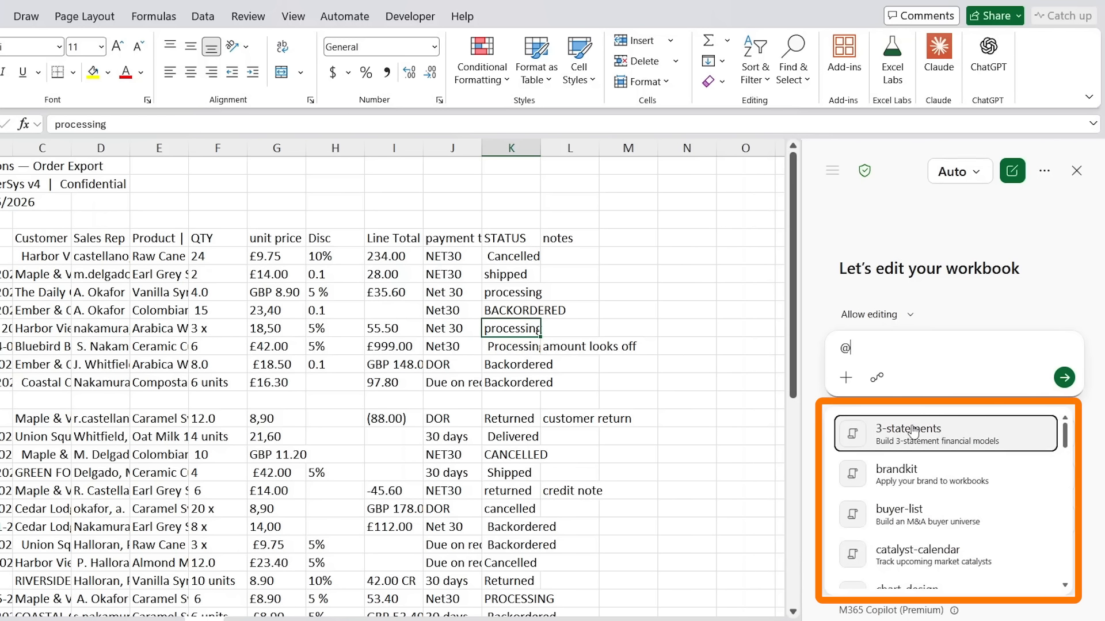
{"action": "scroll", "coordinate": [914, 431], "scroll_direction": "down", "scroll_amount": 5}
{"action": "key", "text": "BackSpace"}
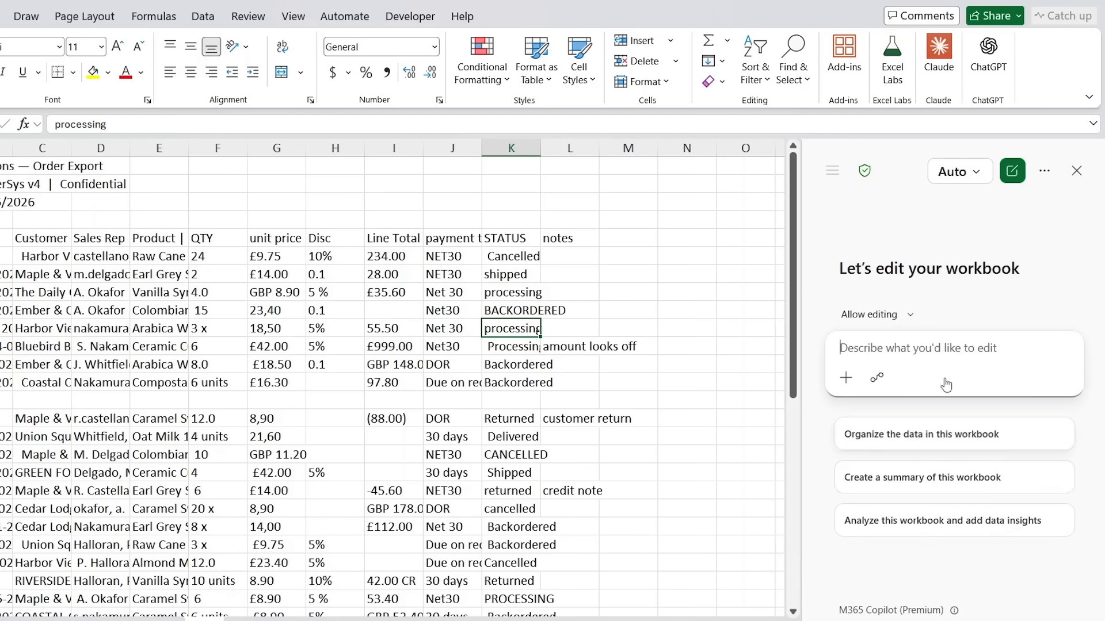
Display the list of custom skills in Copilot's Manage Skills settings.
{"action": "left_click", "coordinate": [1049, 177]}
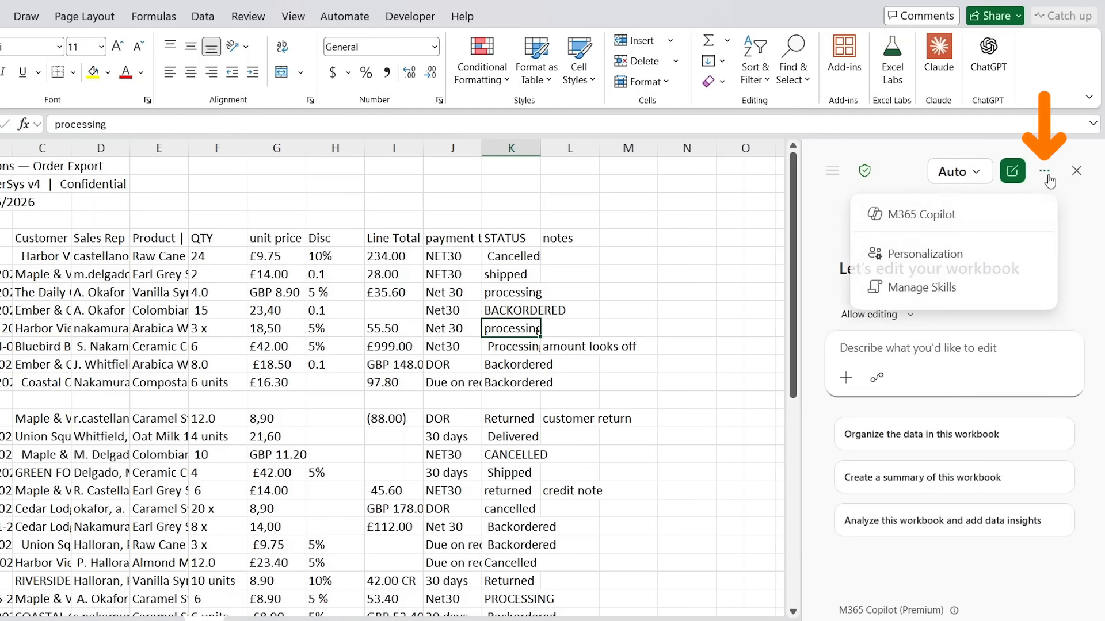
{"action": "left_click", "coordinate": [928, 289]}
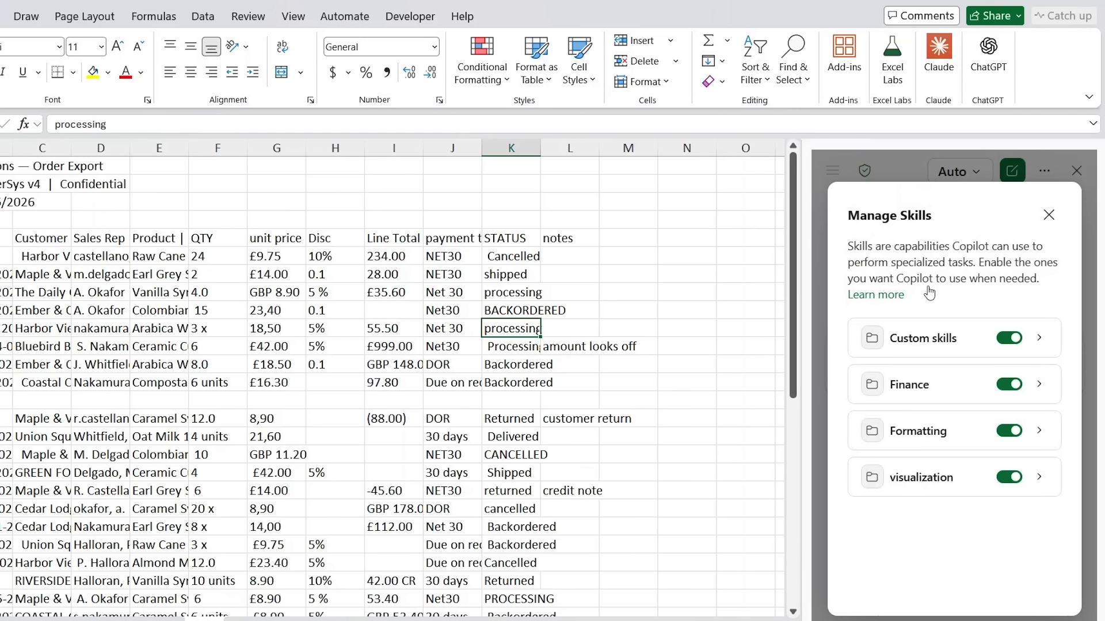
{"action": "left_click", "coordinate": [923, 345]}
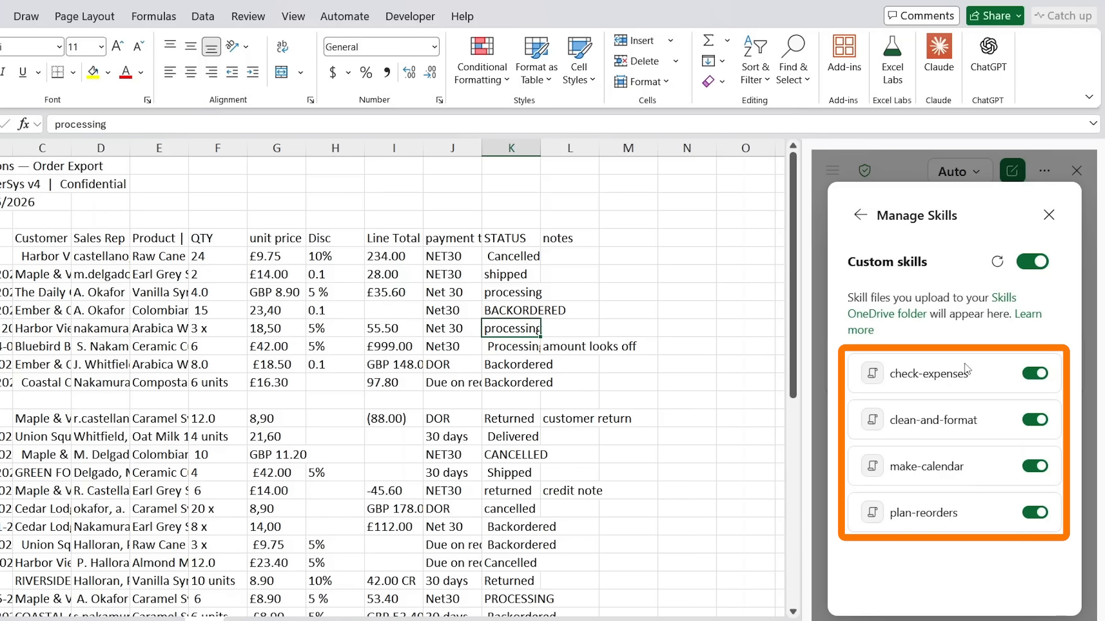
Open the clean-and-format skill's SKILL.md from the OneDrive skills folder and read through its cleaning and formatting instructions.
{"action": "left_click", "coordinate": [900, 316]}
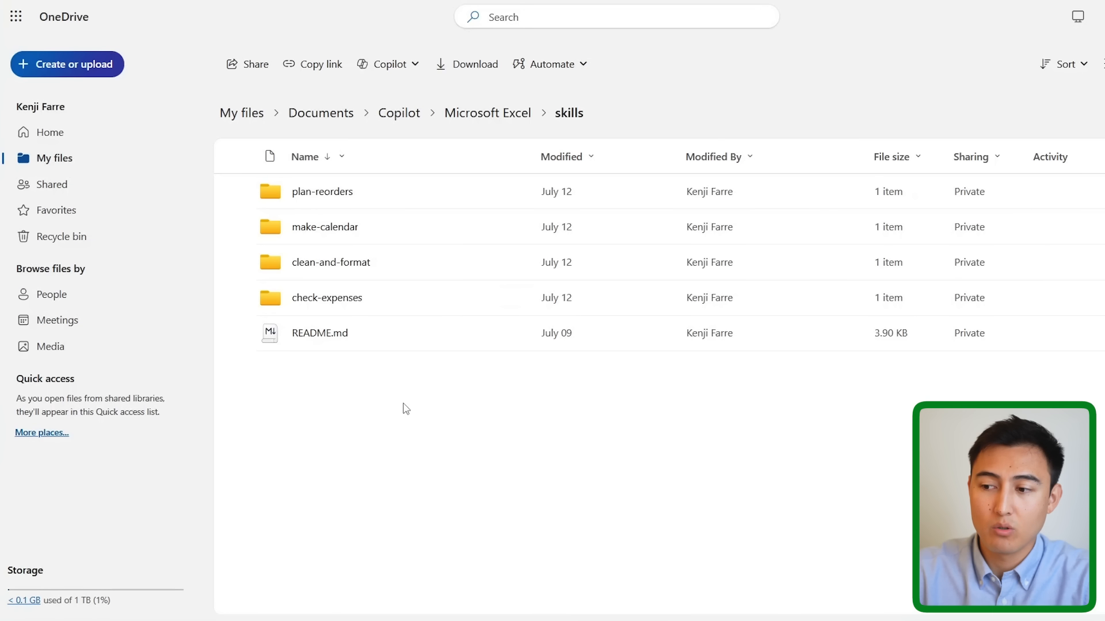
{"action": "left_click", "coordinate": [347, 266]}
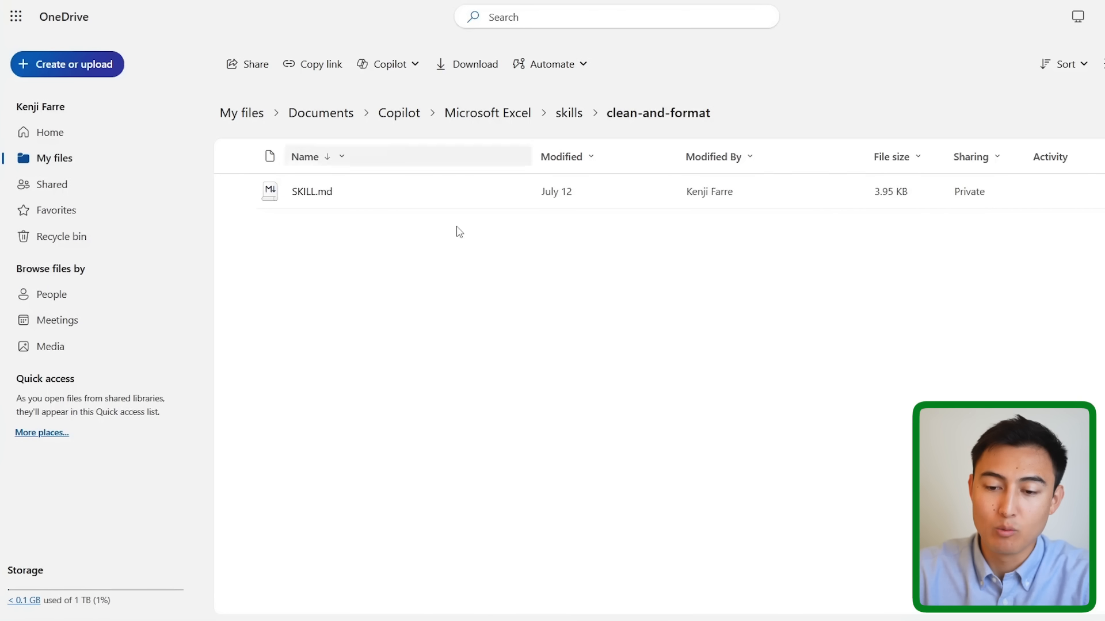
{"action": "left_click", "coordinate": [314, 192]}
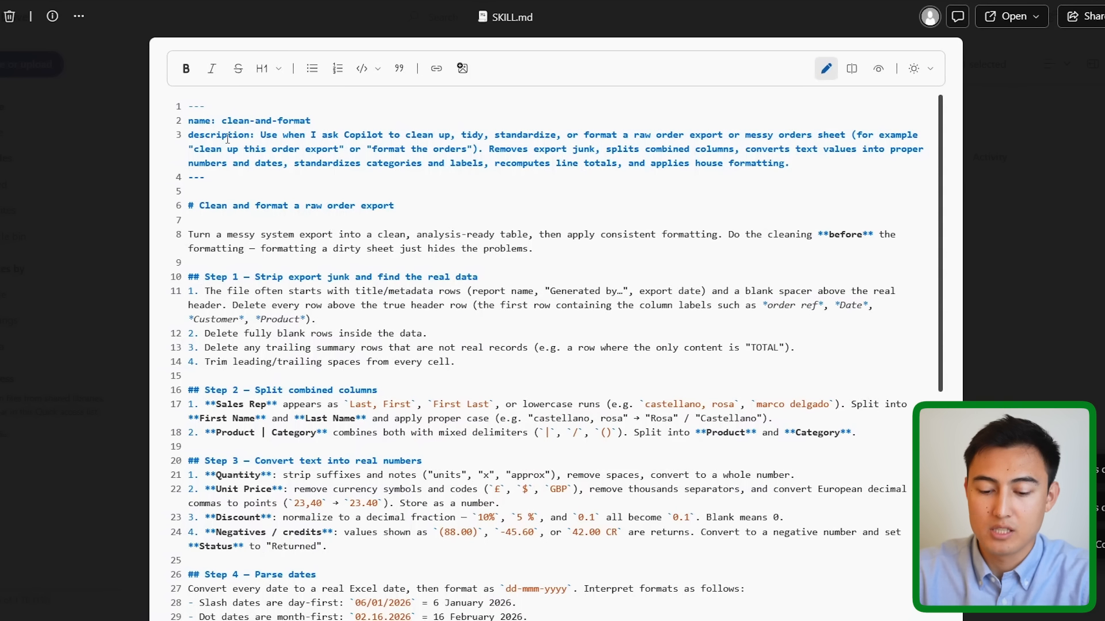
{"action": "key", "text": "ctrl+a"}
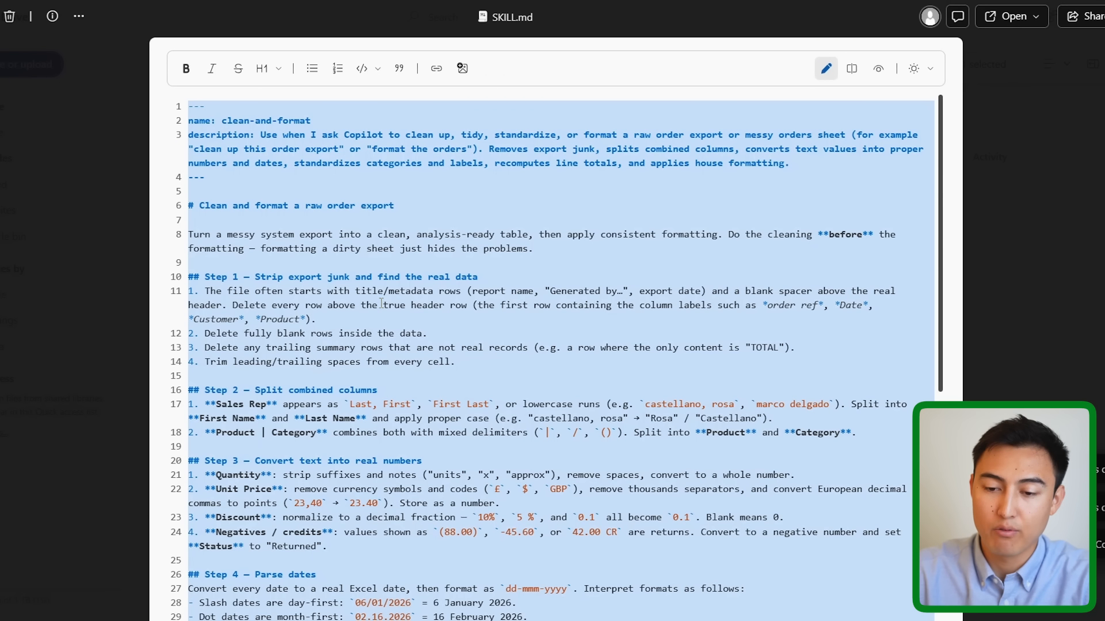
{"action": "scroll", "coordinate": [381, 303], "scroll_direction": "down", "scroll_amount": 3}
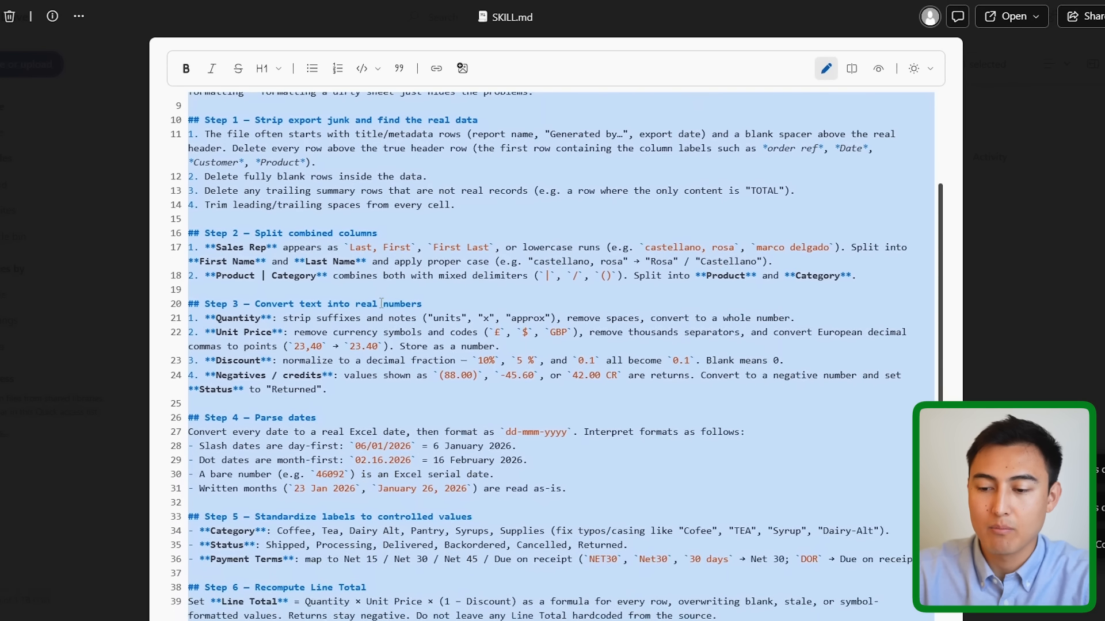
{"action": "scroll", "coordinate": [381, 303], "scroll_direction": "down", "scroll_amount": 1}
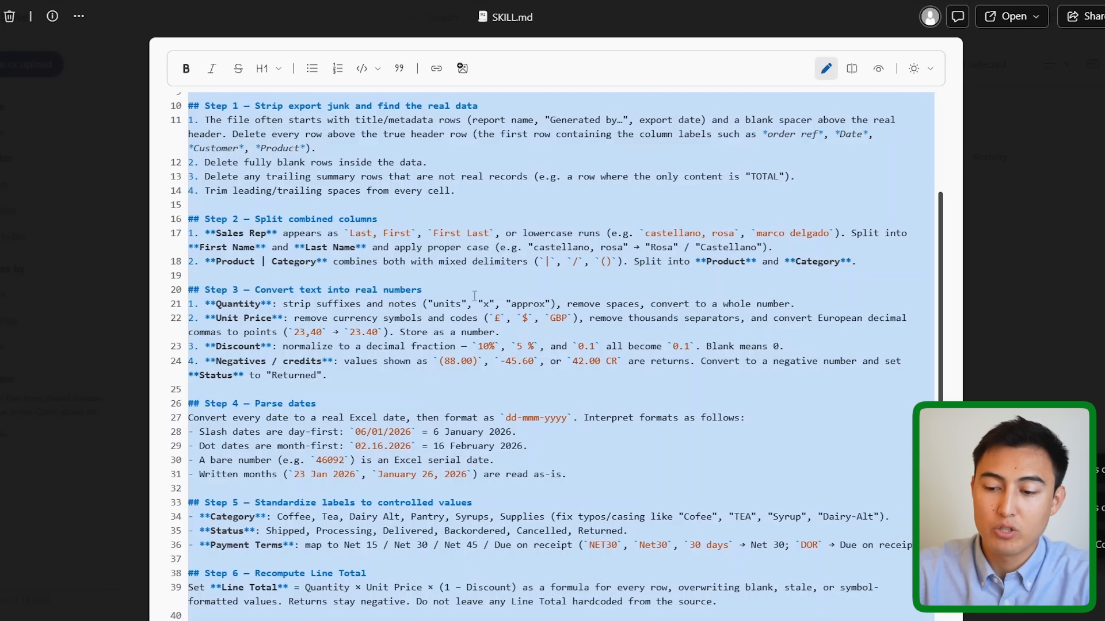
{"action": "scroll", "coordinate": [472, 295], "scroll_direction": "down", "scroll_amount": 5}
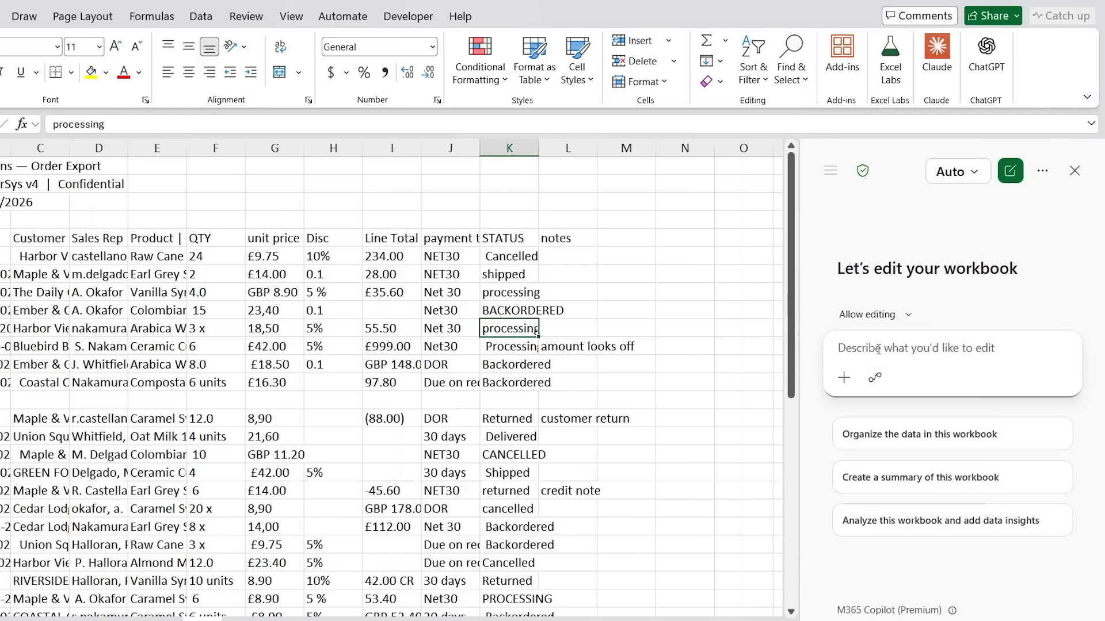
{"action": "type", "text": "@cl"}
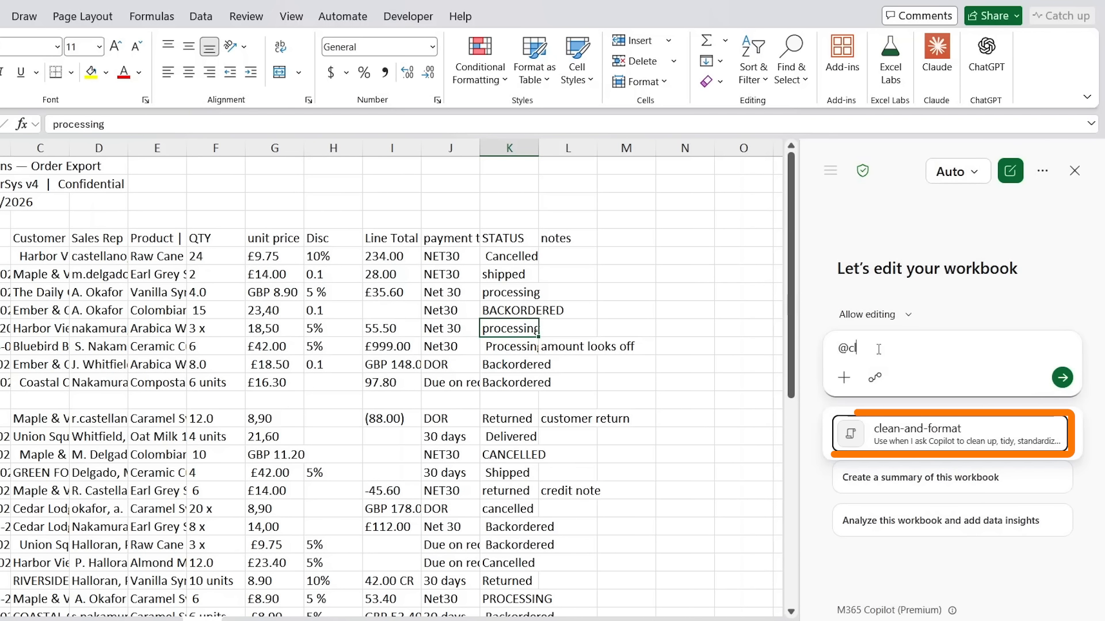
{"action": "key", "text": "Return"}
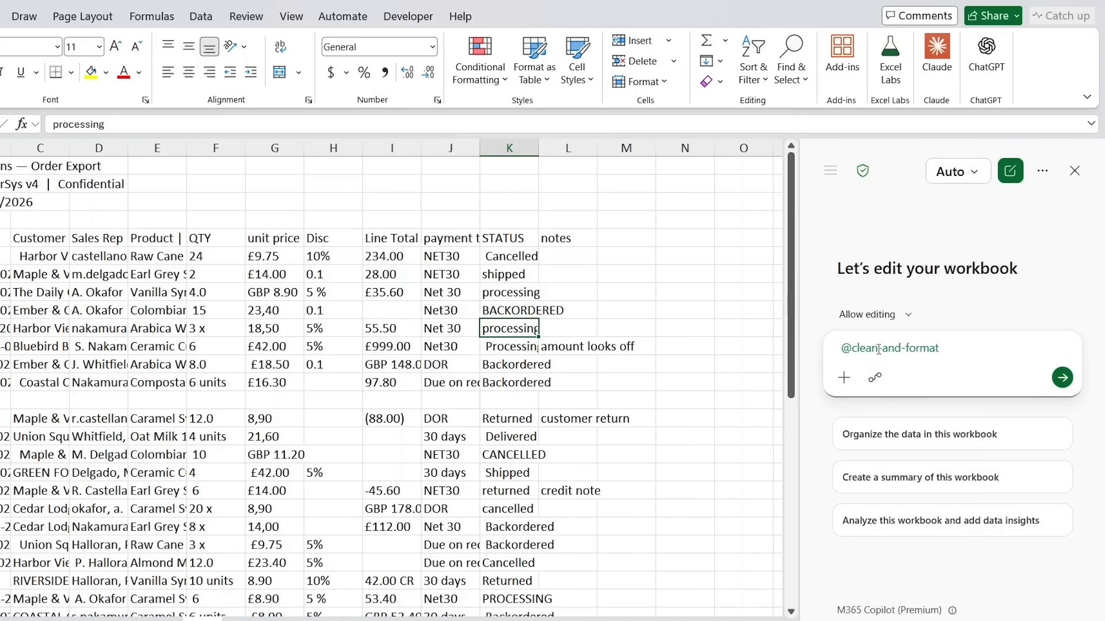
{"action": "key", "text": "Return"}
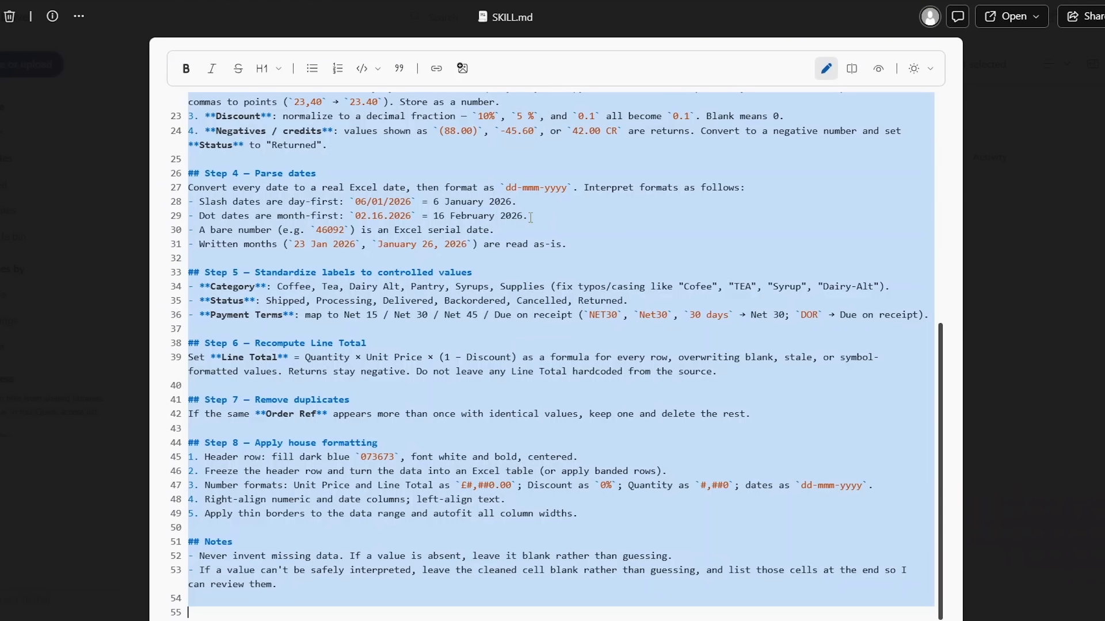
Review the cleaned order table against the skill's instructions, checking the distinct Payment Terms and Status values.
{"action": "scroll", "coordinate": [453, 214], "scroll_direction": "up", "scroll_amount": 6}
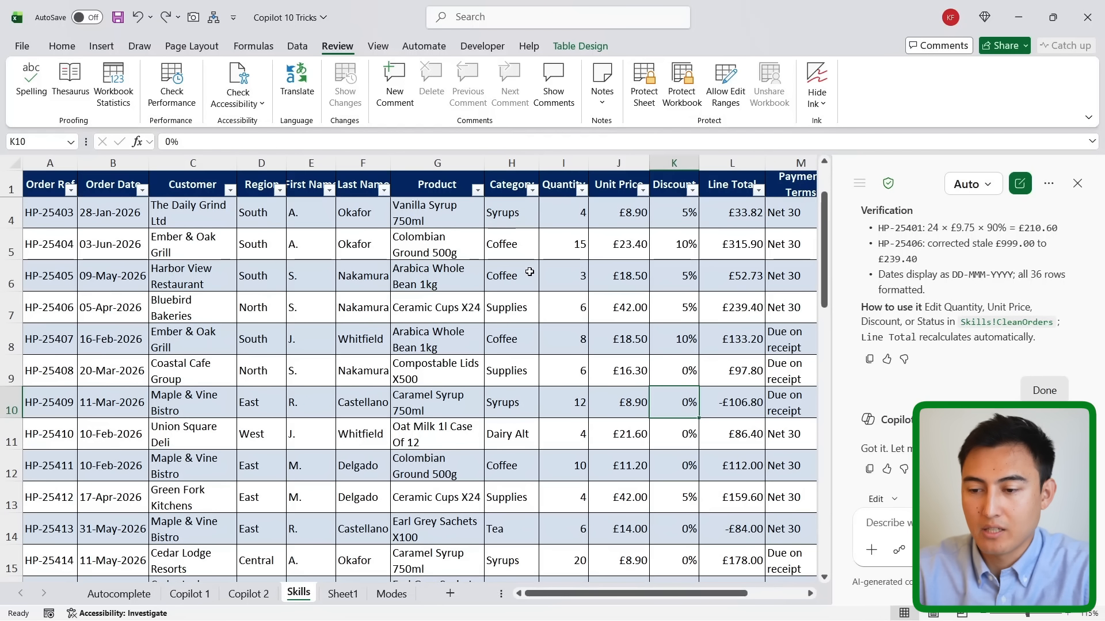
{"action": "scroll", "coordinate": [682, 207], "scroll_direction": "right", "scroll_amount": 3}
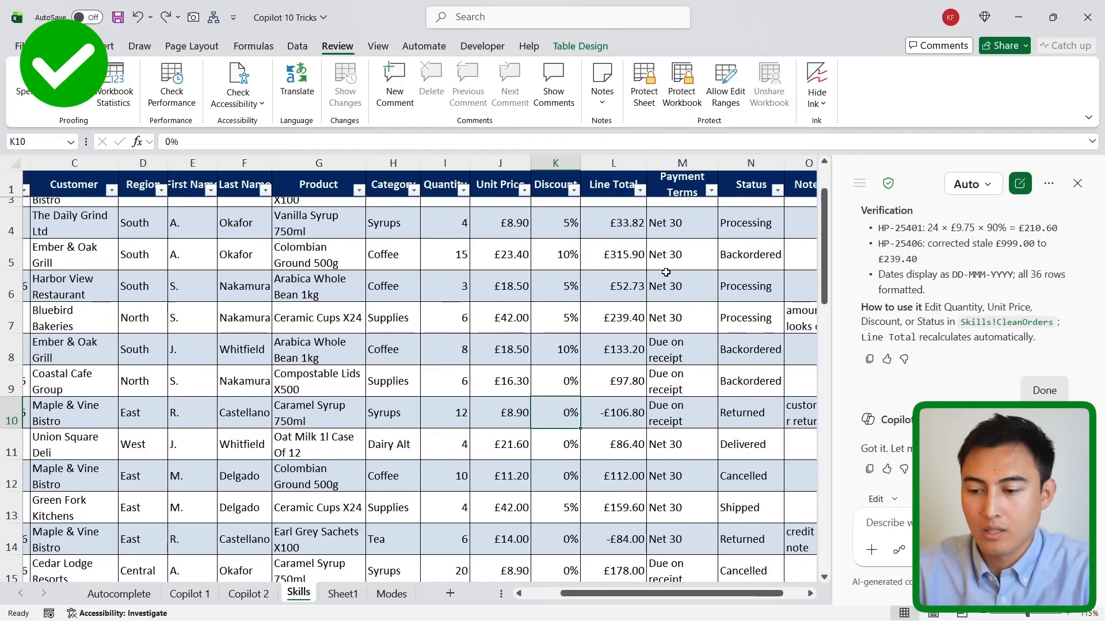
{"action": "left_click", "coordinate": [711, 190]}
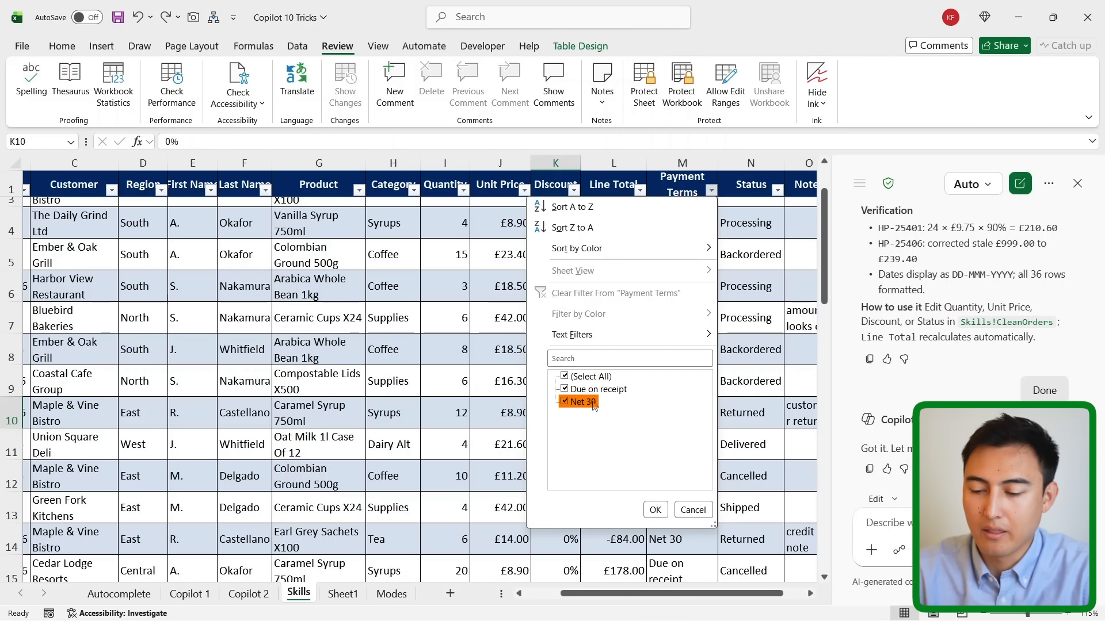
{"action": "key", "text": "Escape"}
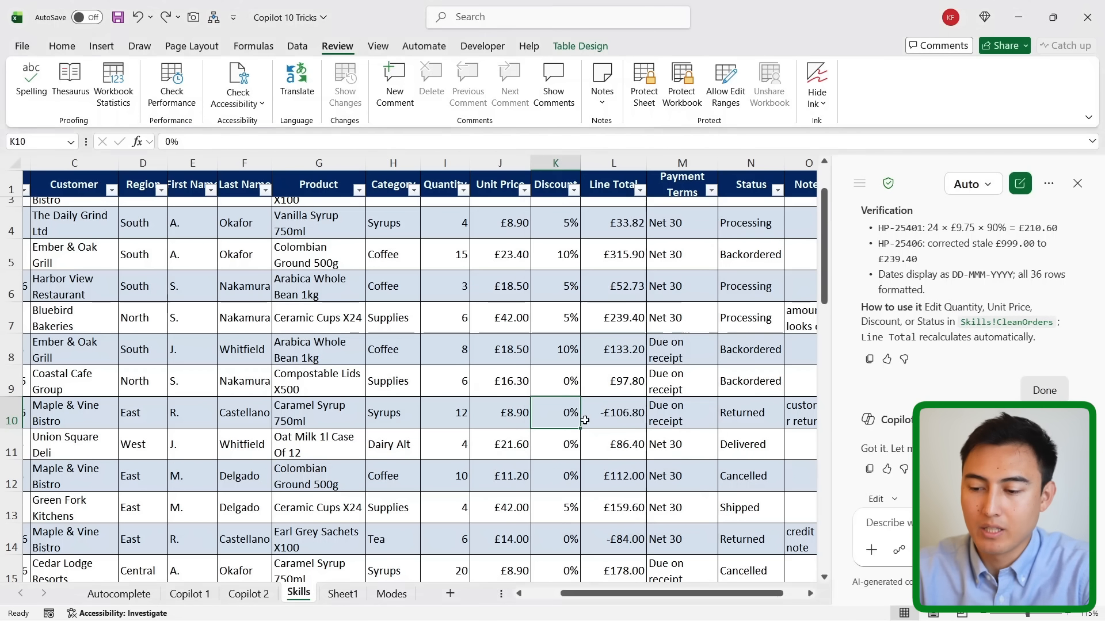
{"action": "left_click", "coordinate": [778, 191]}
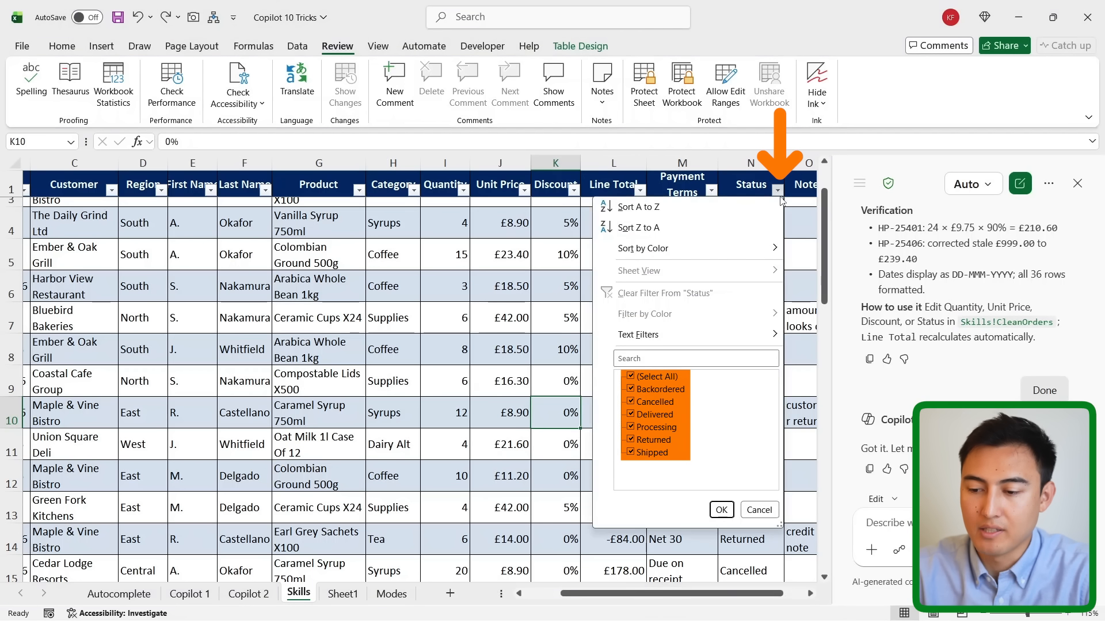
{"action": "key", "text": "Escape"}
{"action": "scroll", "coordinate": [470, 372], "scroll_direction": "right", "scroll_amount": 5}
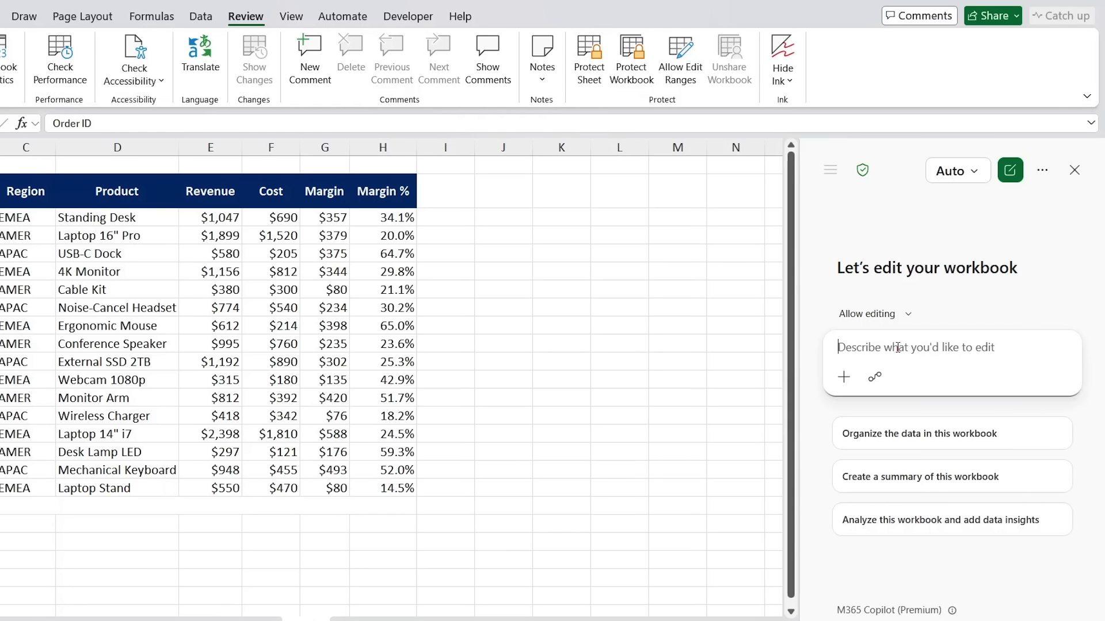
Switch Copilot to Chat only mode and ask for the top 5 products by revenue.
{"action": "left_click", "coordinate": [866, 315]}
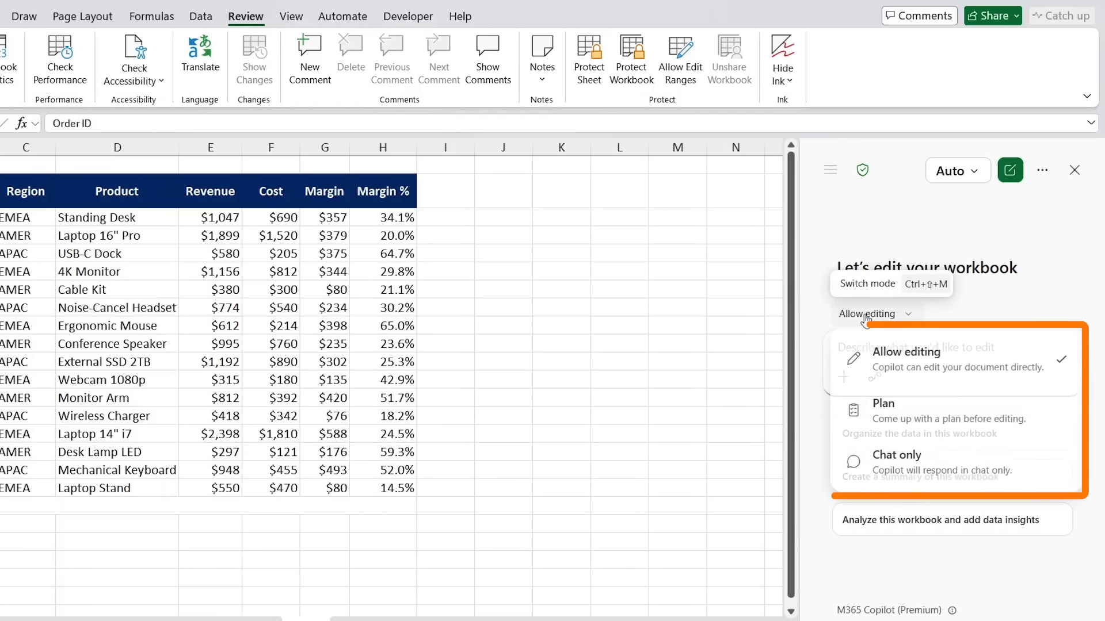
{"action": "left_click", "coordinate": [915, 450]}
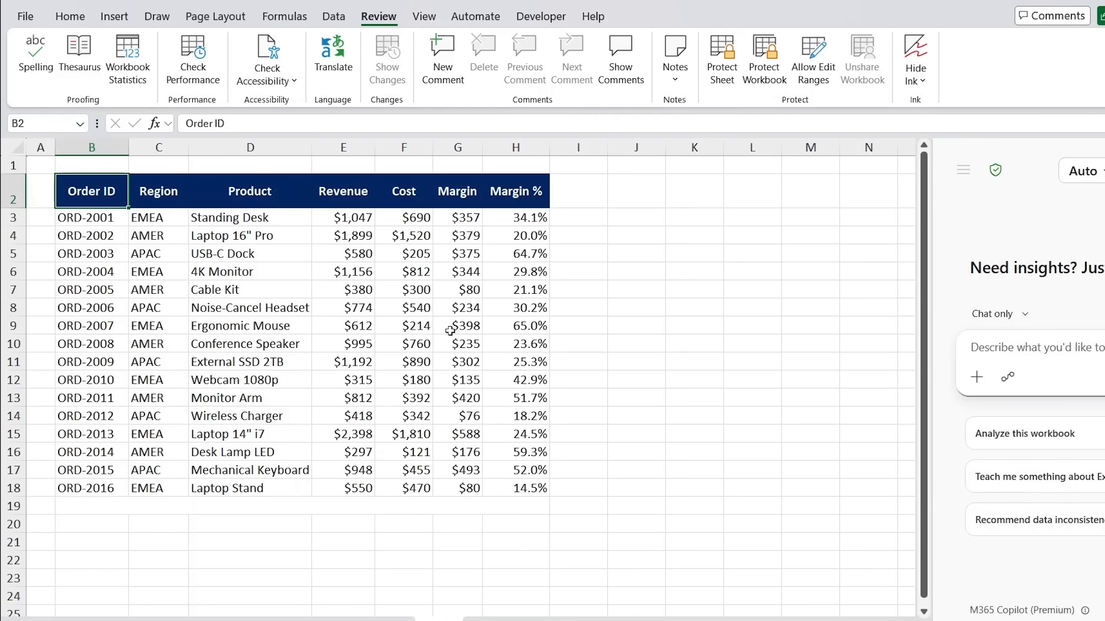
{"action": "type", "text": "top 5 products by reveneu"}
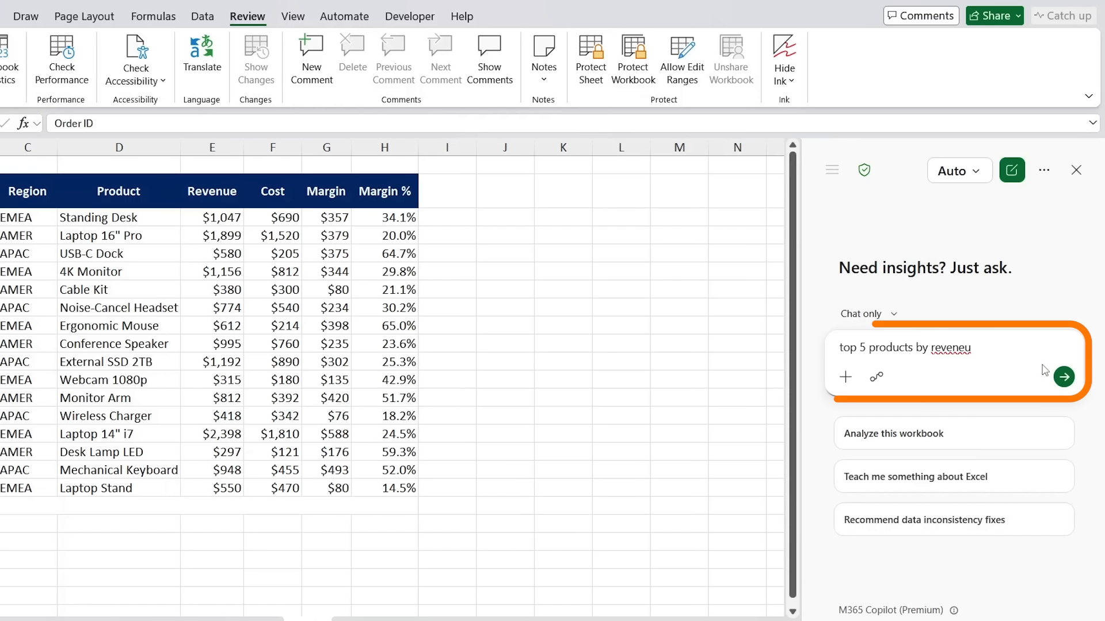
{"action": "key", "text": "Return"}
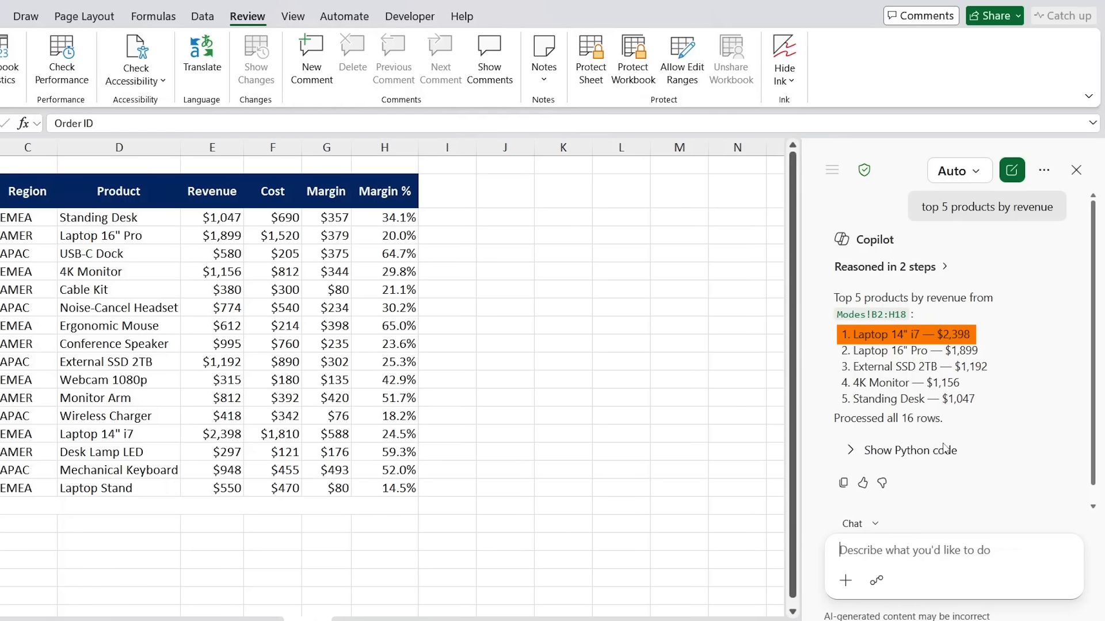
In Plan mode, have Copilot "flag the low margin order" using Margin % below 25% as the threshold, and accept its edits.
{"action": "left_click", "coordinate": [857, 524]}
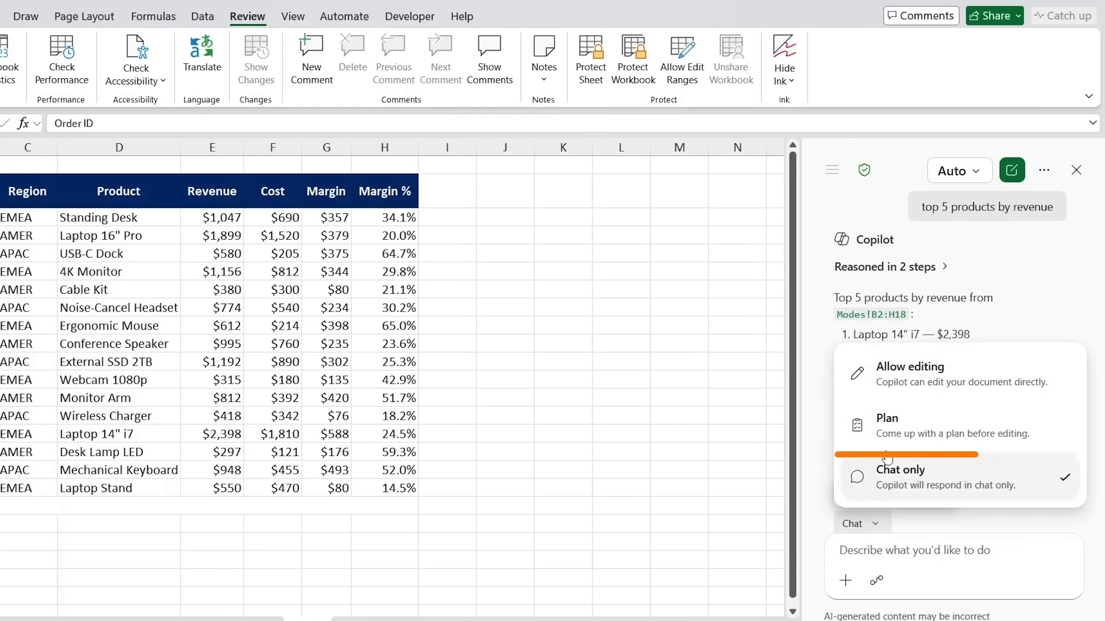
{"action": "left_click", "coordinate": [920, 432]}
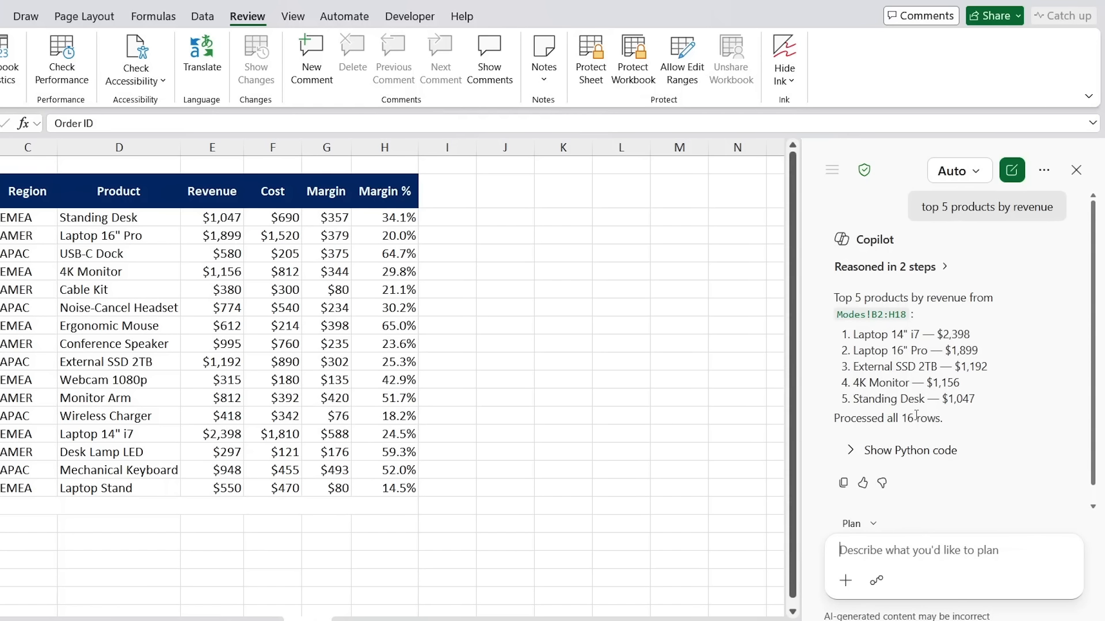
{"action": "left_click", "coordinate": [887, 540]}
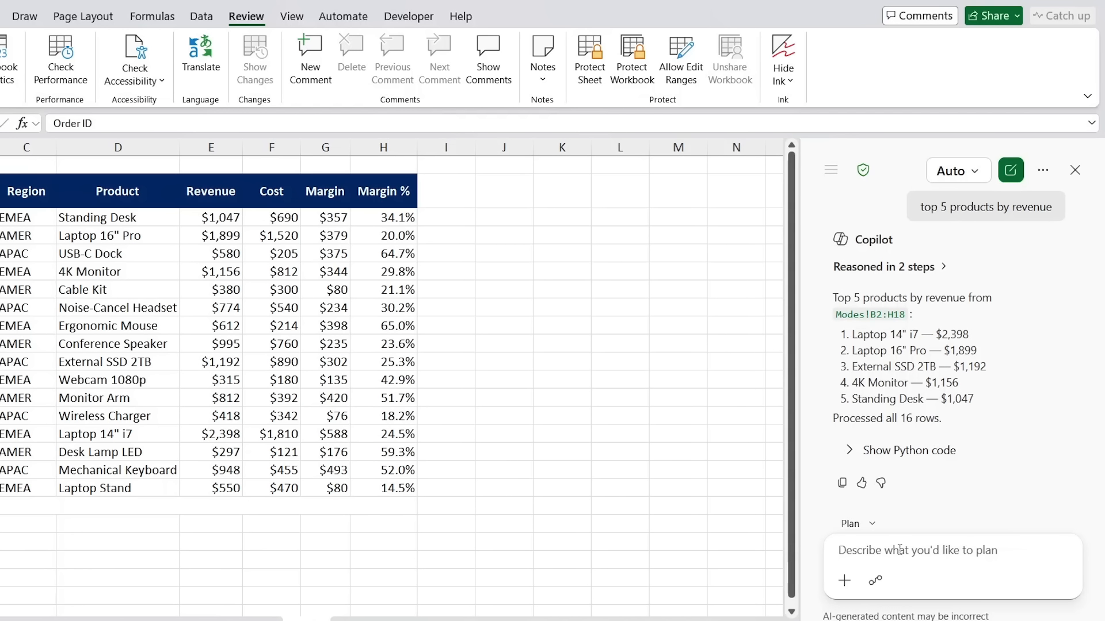
{"action": "type", "text": "flag the low margin order"}
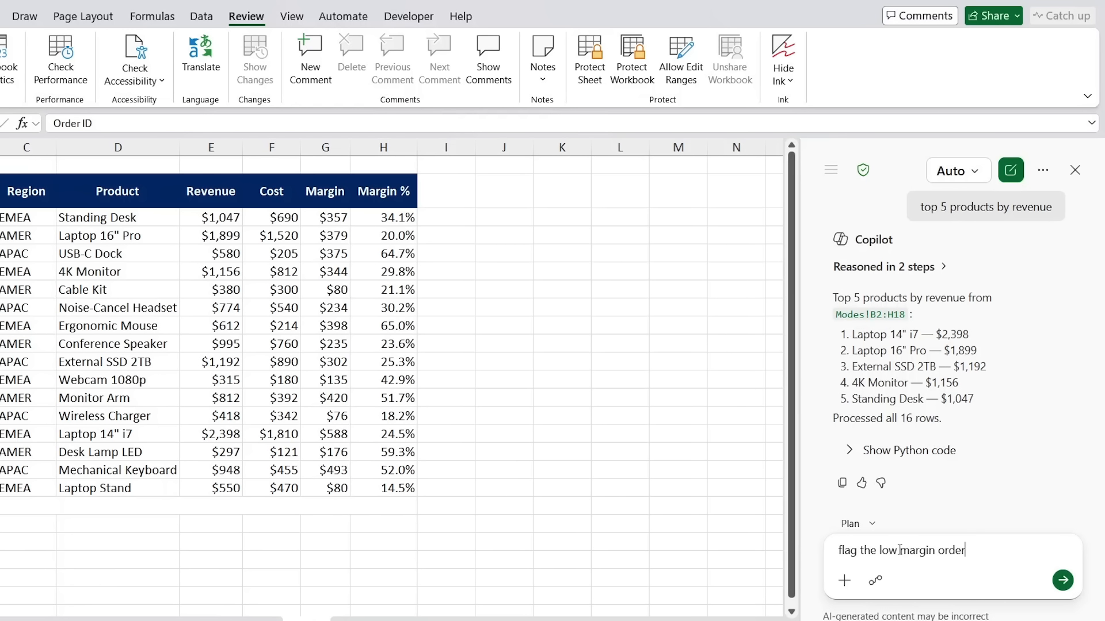
{"action": "key", "text": "Return"}
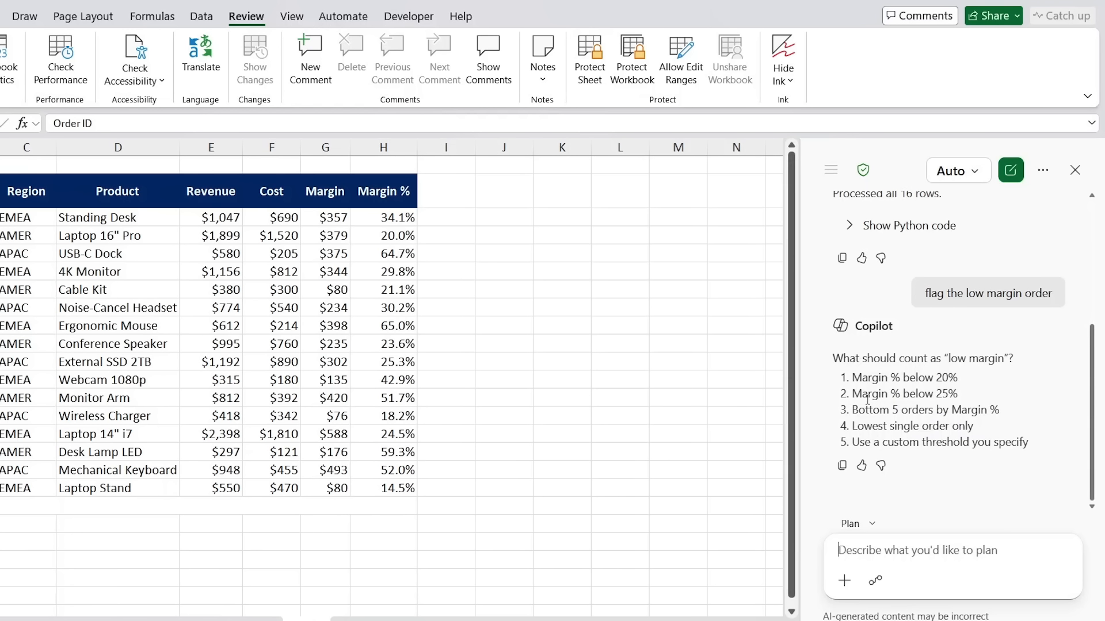
{"action": "key", "text": "Return"}
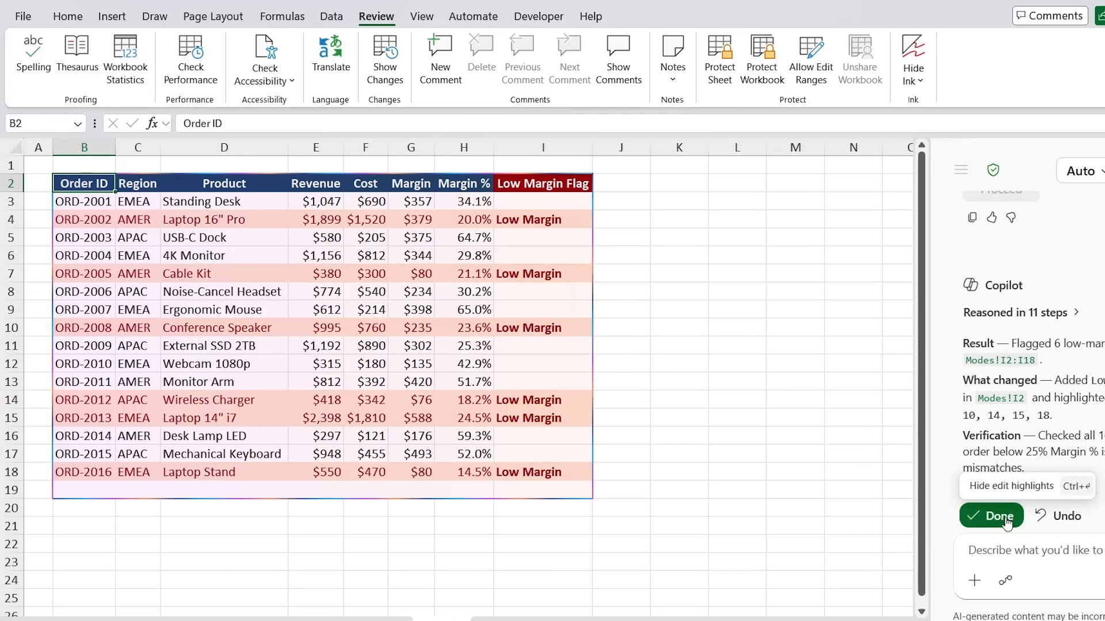
{"action": "left_click", "coordinate": [1001, 517]}
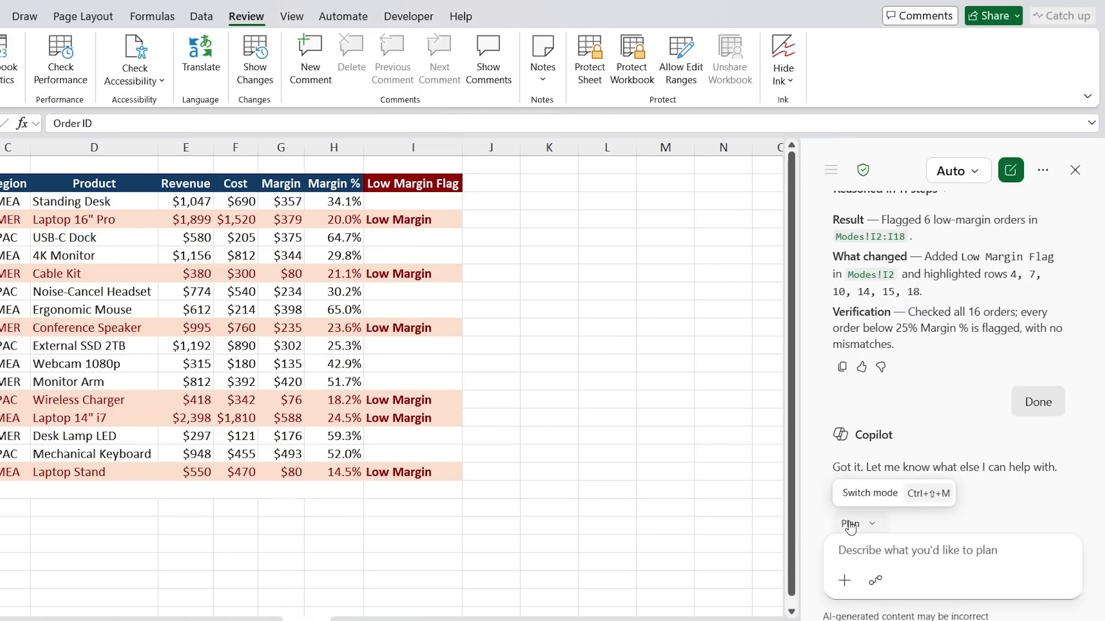
Set Copilot back to Allow editing mode and show the workbook's change history.
{"action": "left_click", "coordinate": [850, 525]}
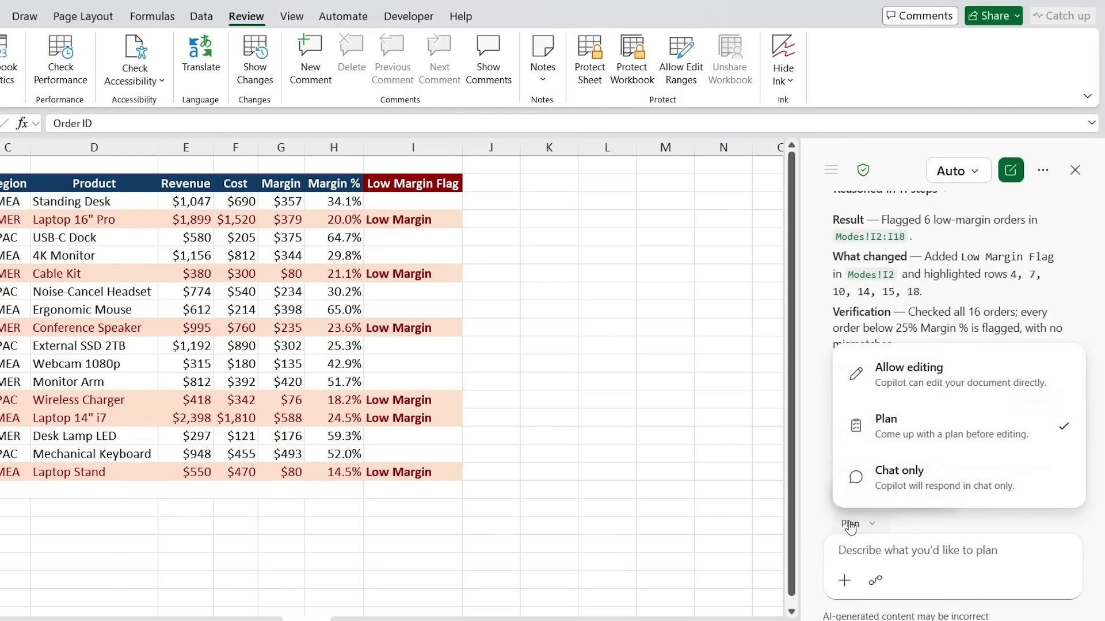
{"action": "left_click", "coordinate": [901, 373]}
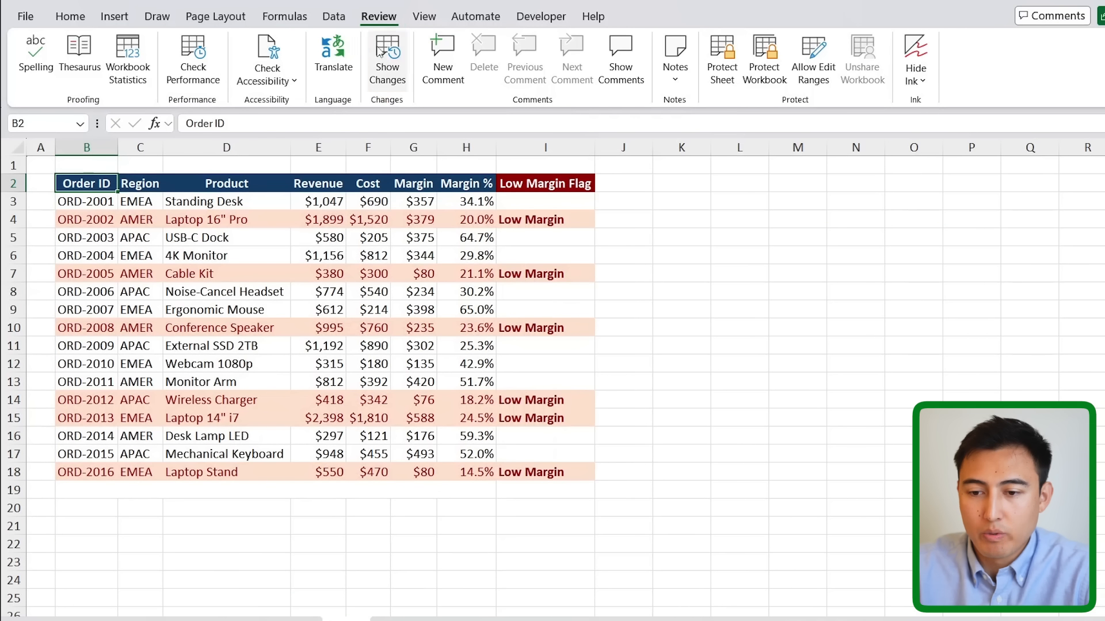
{"action": "left_click", "coordinate": [381, 53]}
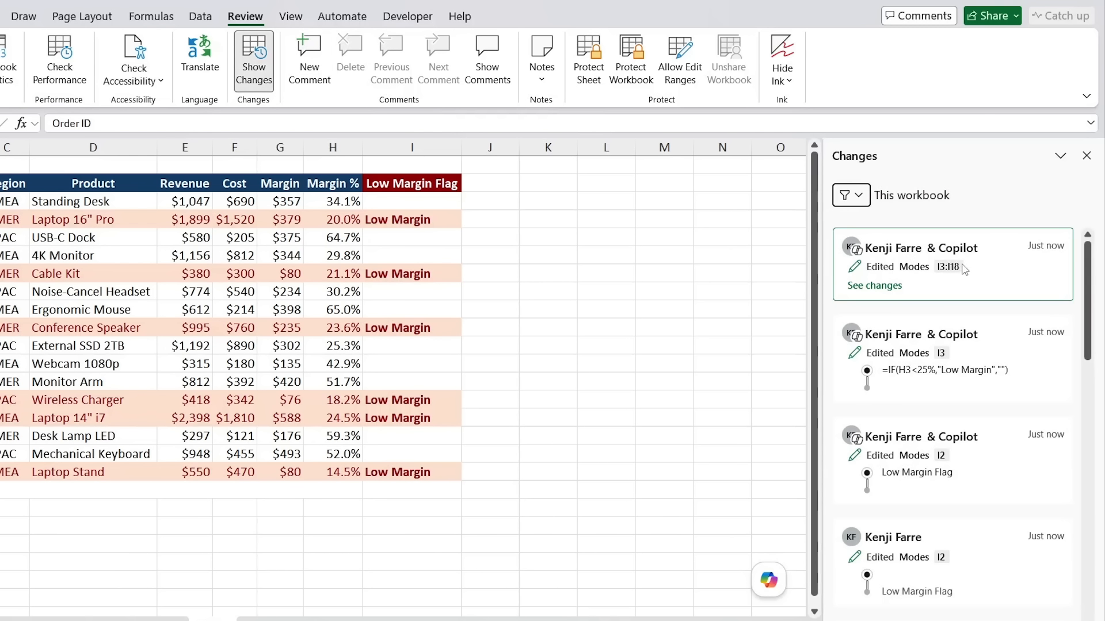